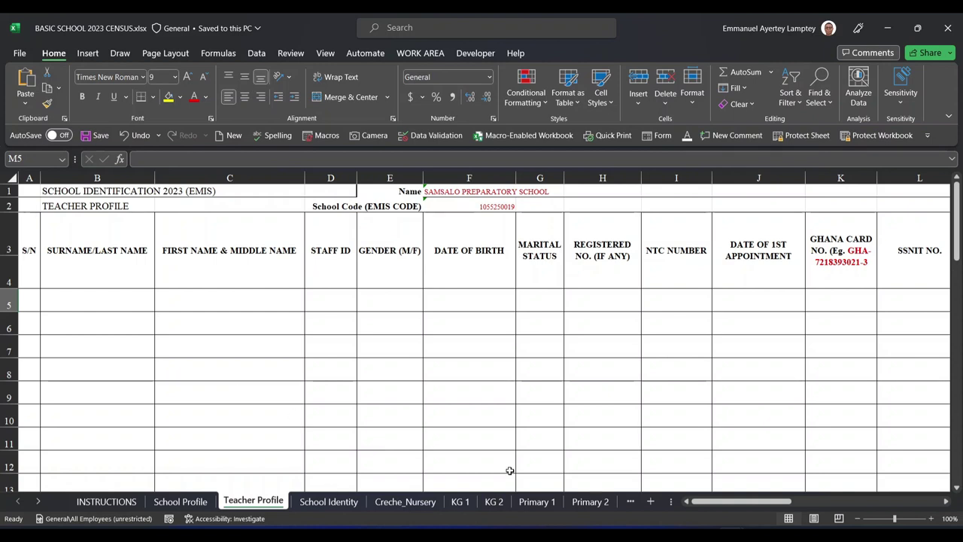
Switch to the SHS 2023 CENSUS workbook window
click(722, 466)
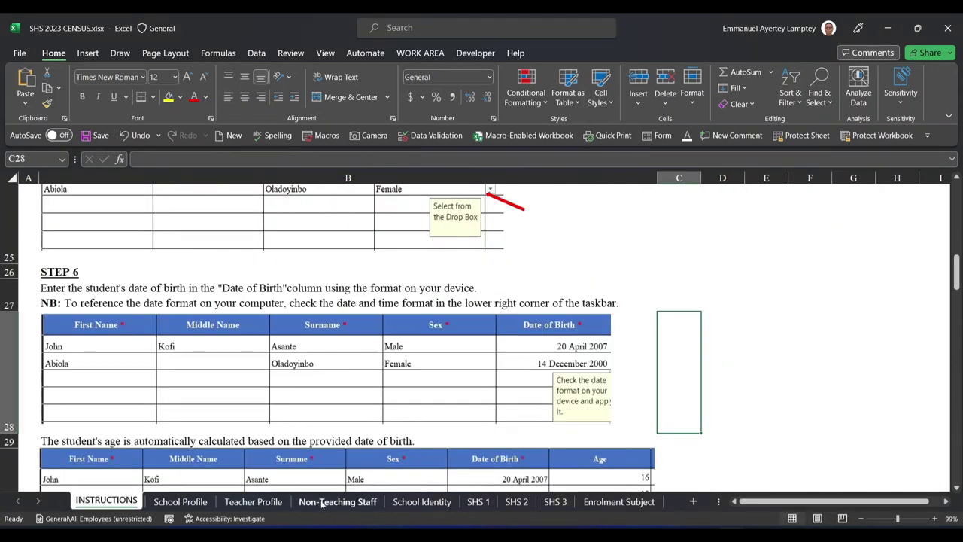
Browse the Teacher Profile and Non-Teaching Staff sheets, ending on School Profile
click(253, 501)
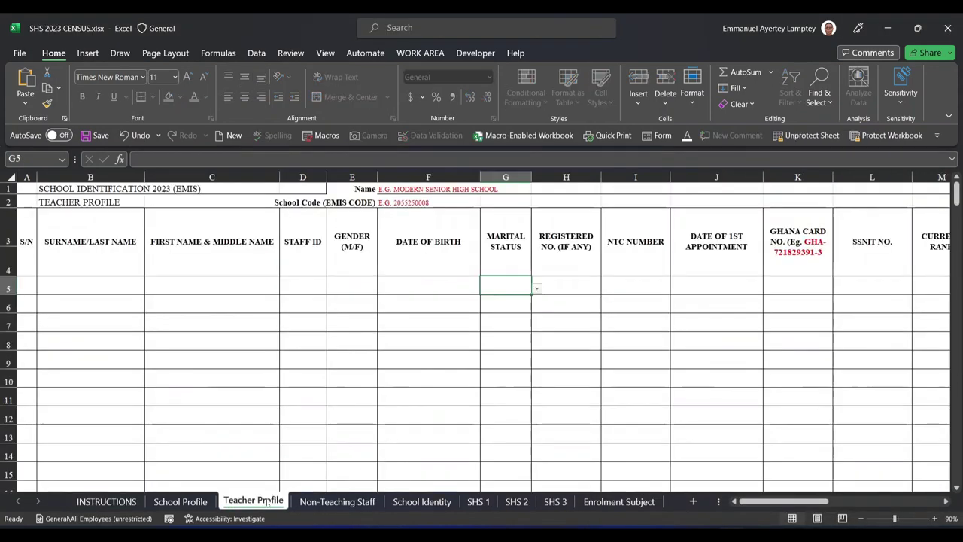
click(340, 501)
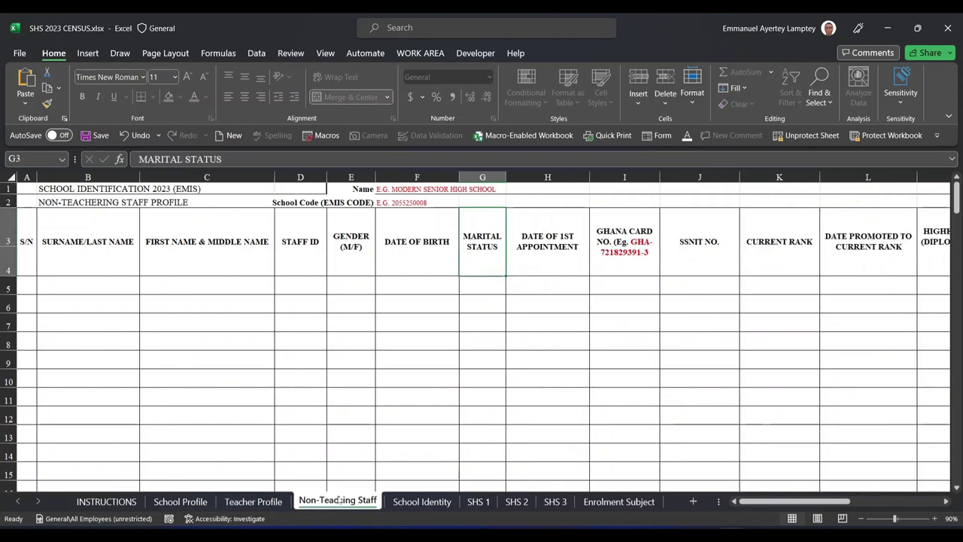
click(253, 501)
click(320, 503)
click(243, 501)
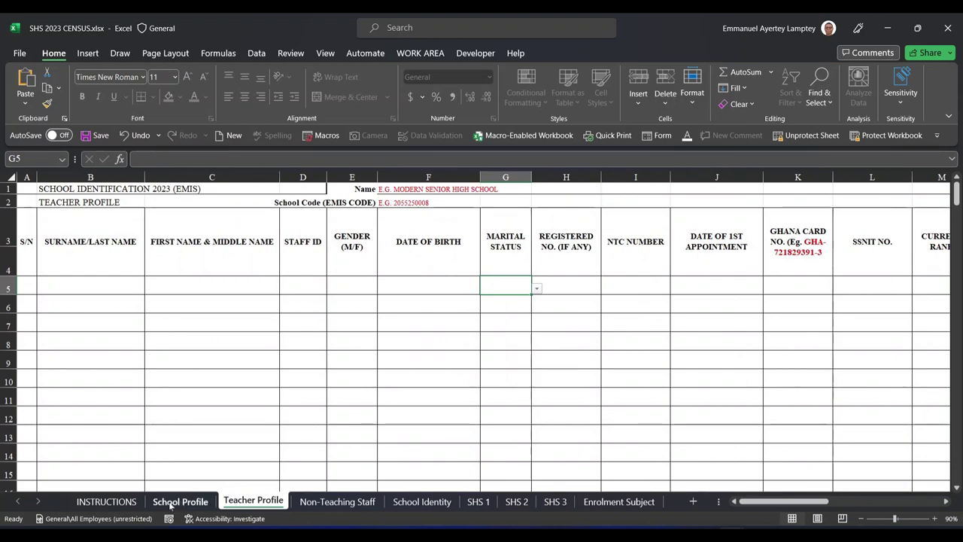
click(171, 503)
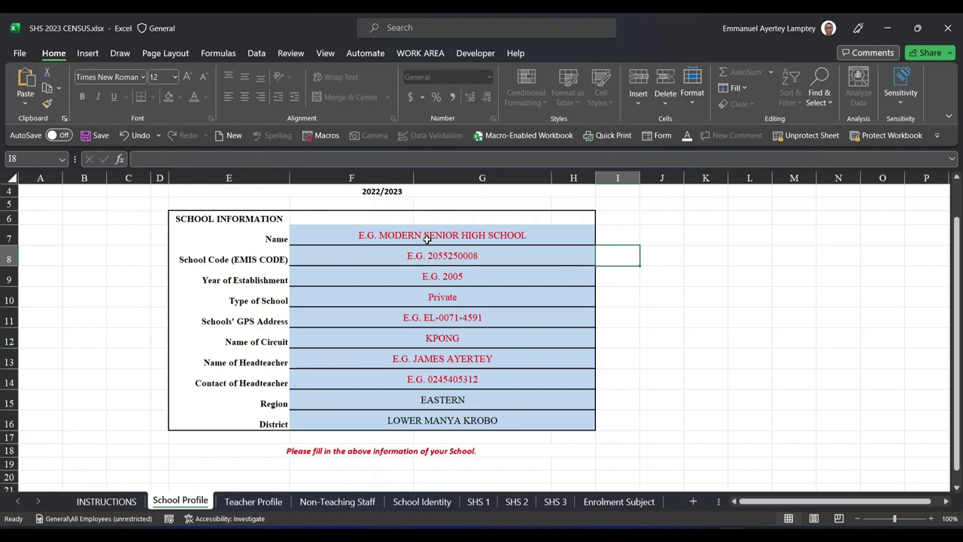
Inspect School Profile fields F7–F12, including the Type of School and circuit dropdown lists
click(427, 239)
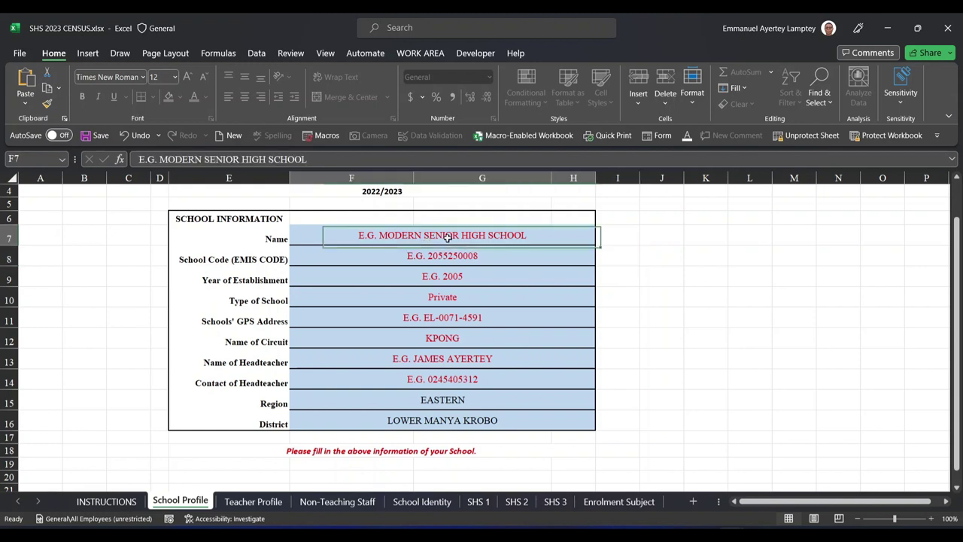
click(407, 257)
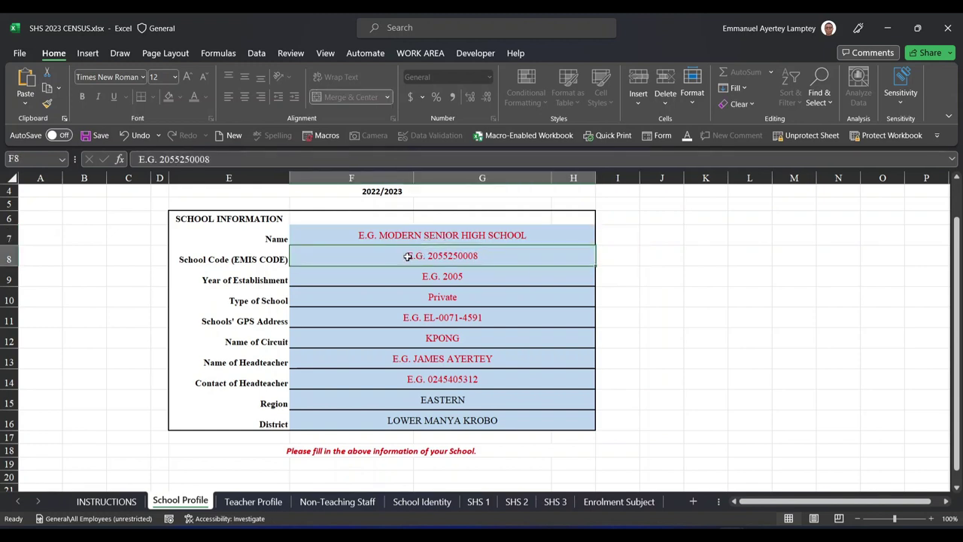
click(469, 278)
click(447, 299)
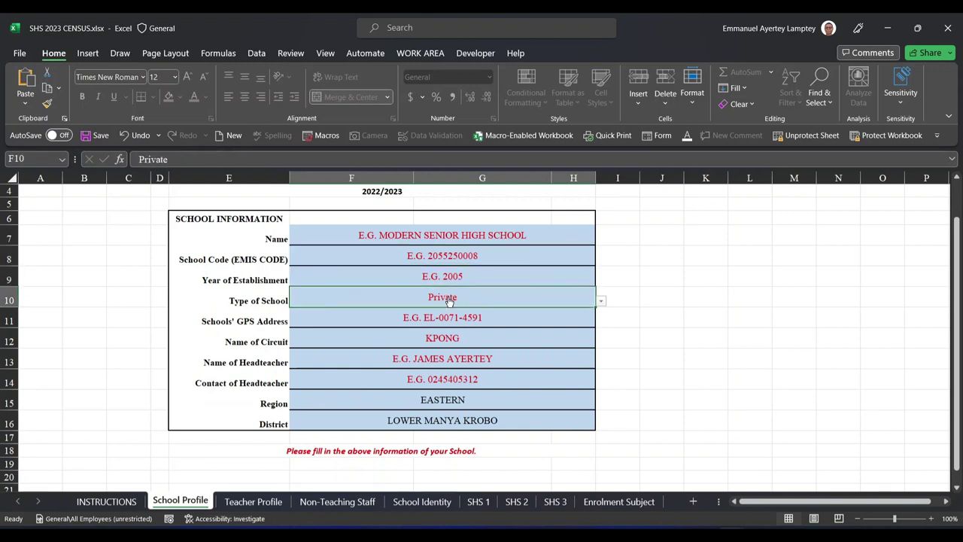
click(601, 301)
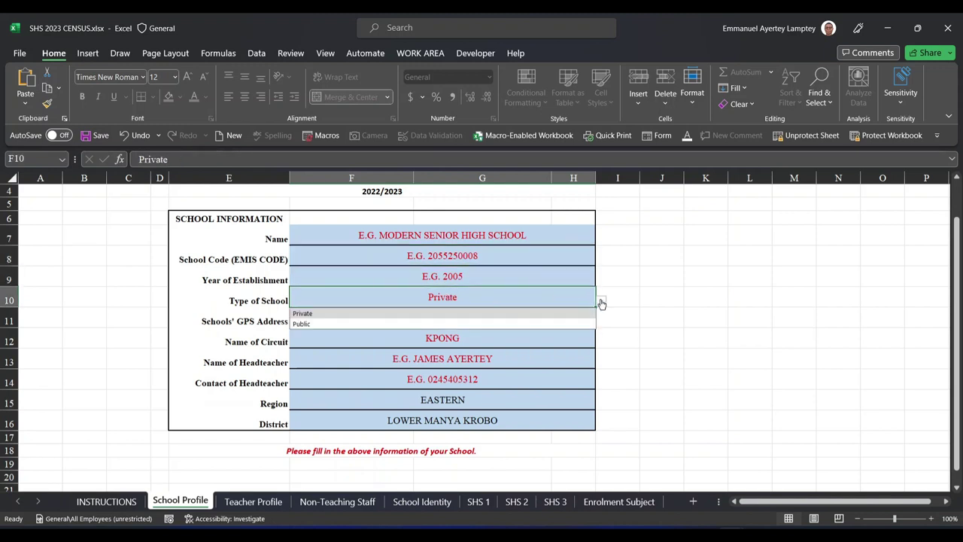
click(539, 295)
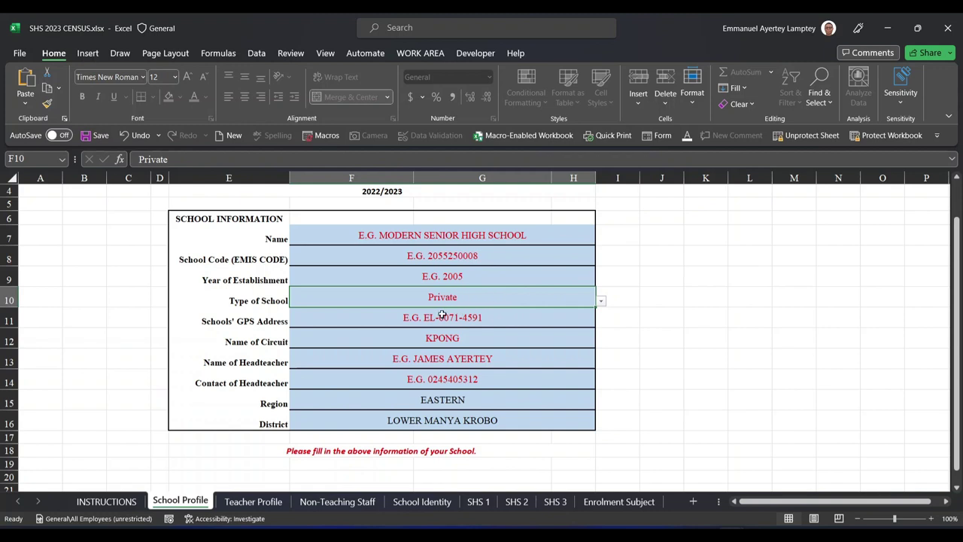
click(478, 343)
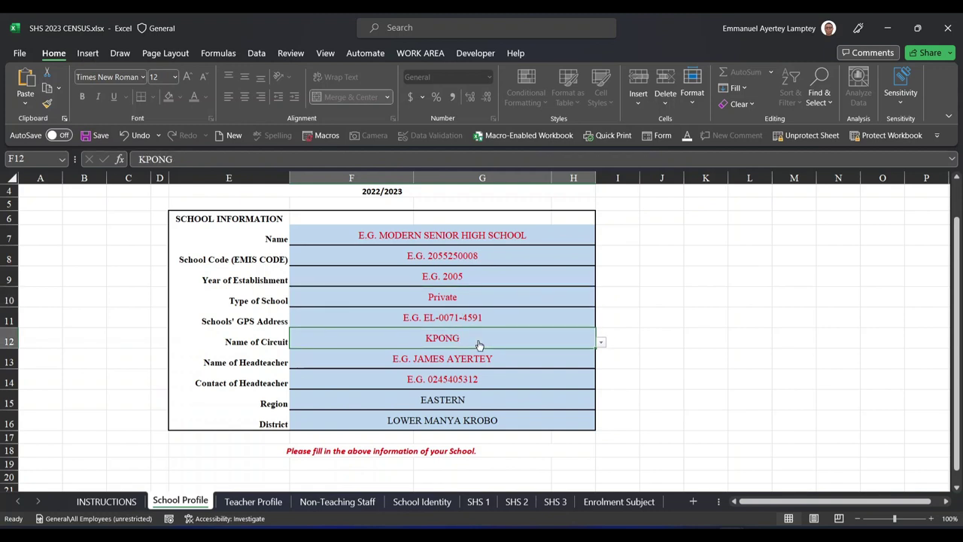
click(601, 342)
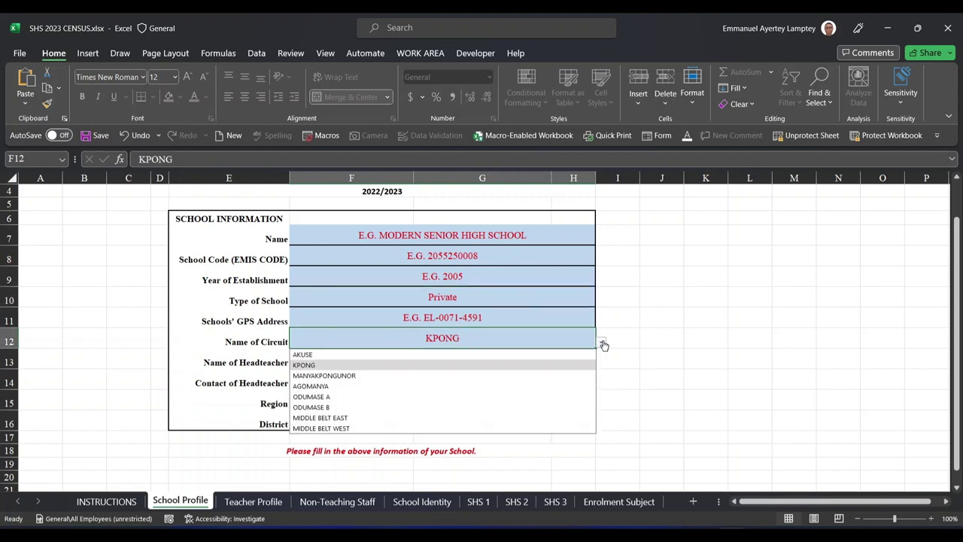
click(418, 309)
Return to the Teacher Profile sheet and scroll through it
scroll(407, 365, down, 1)
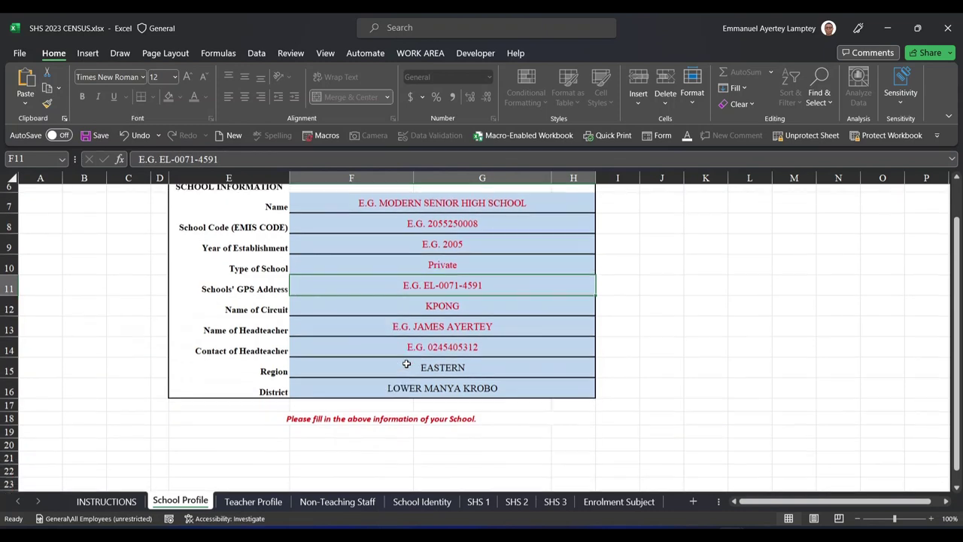
scroll(407, 364, down, 1)
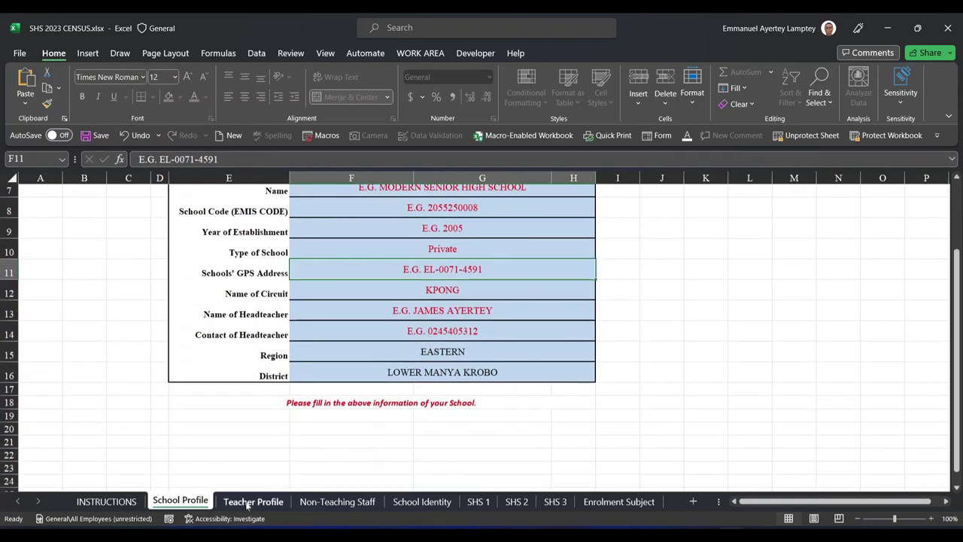
click(248, 502)
scroll(276, 357, down, 1)
scroll(276, 357, up, 1)
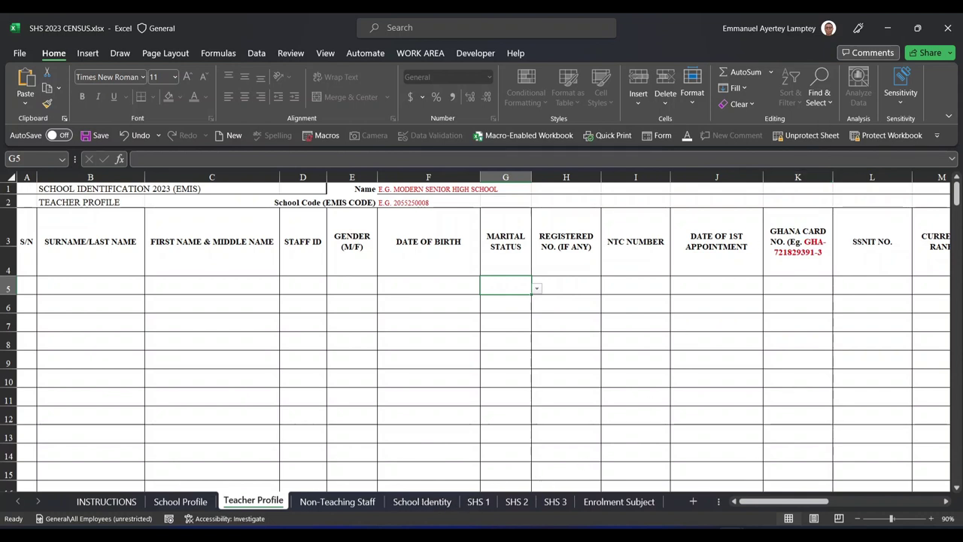
Switch to the TVET 2023 CENSUS workbook and select the School Profile school name cell
mouse_move(732, 529)
click(877, 467)
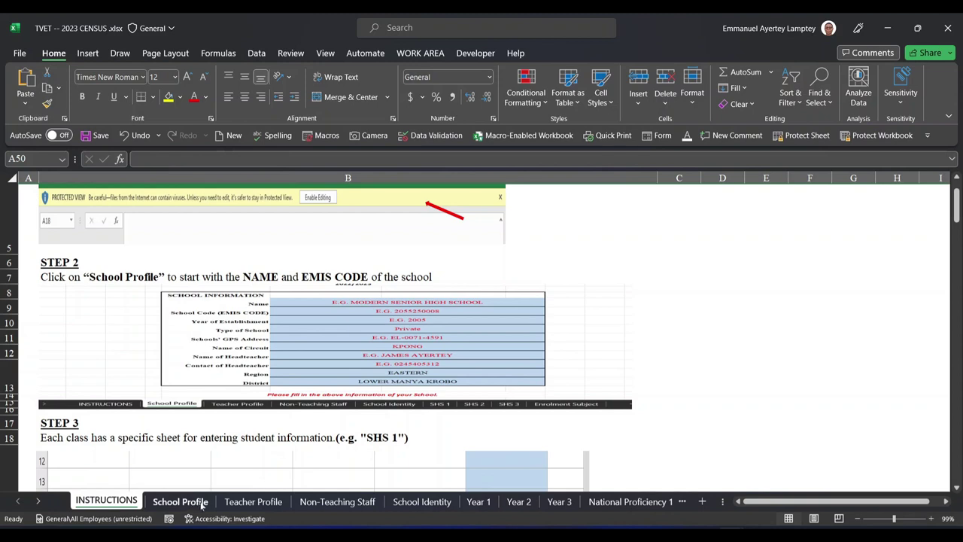
click(180, 501)
scroll(339, 418, down, 3)
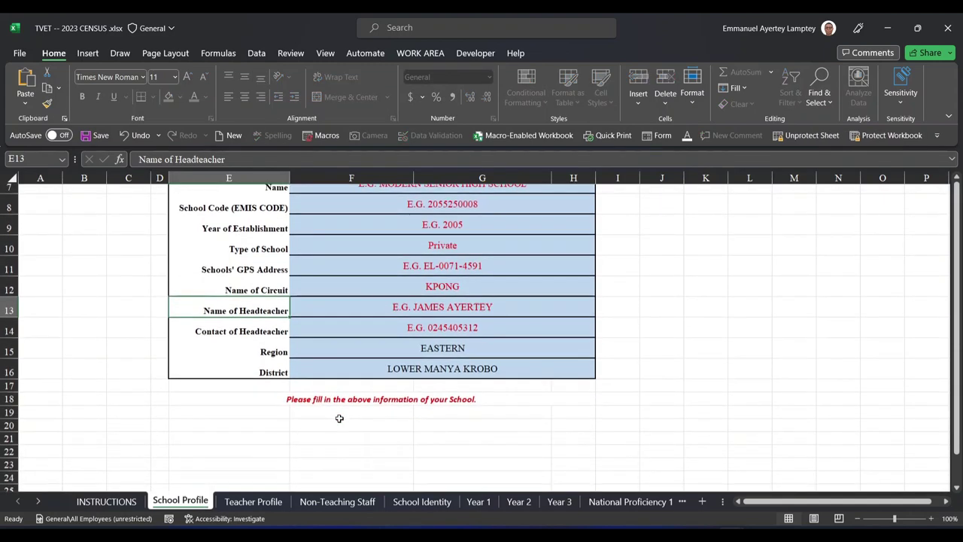
scroll(340, 419, up, 2)
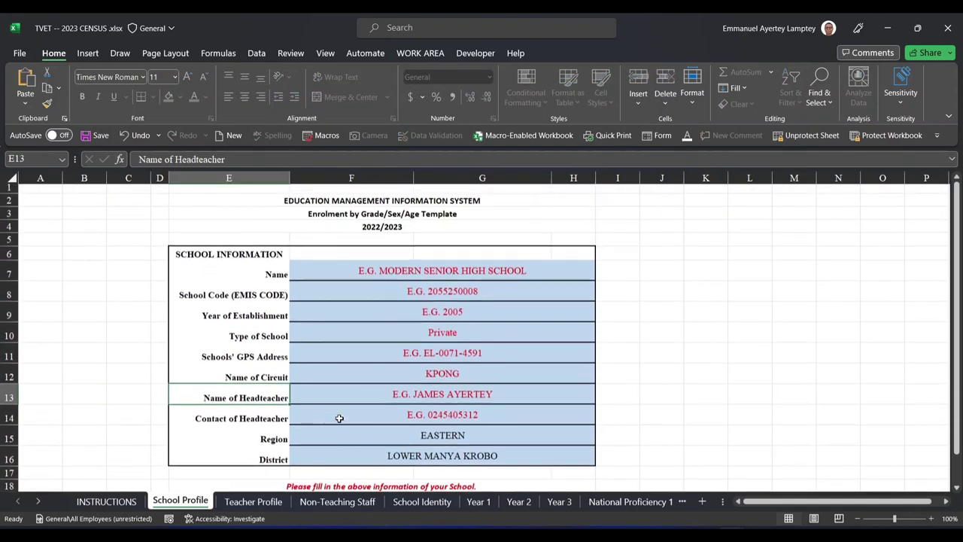
click(428, 276)
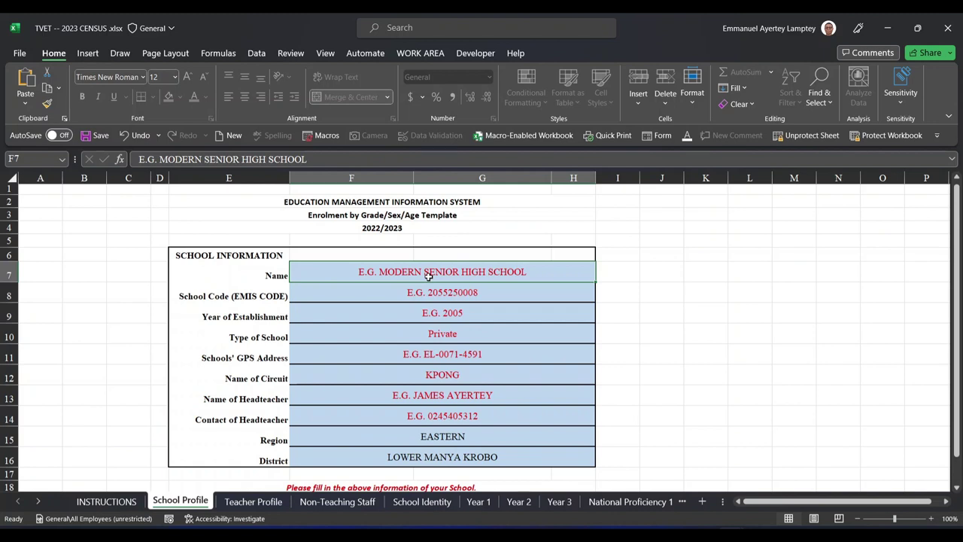
Enter 'ST ANNES VOCATIONAL INSTITUTE' as the school name in F7
text(ST ANNA)
key(BackSpace)
text(ES)
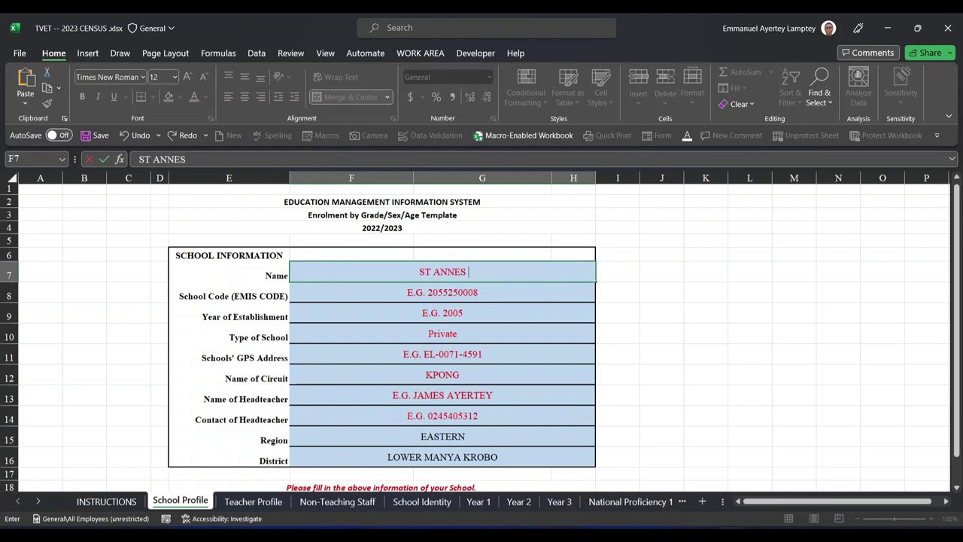
text( VOCARTI)
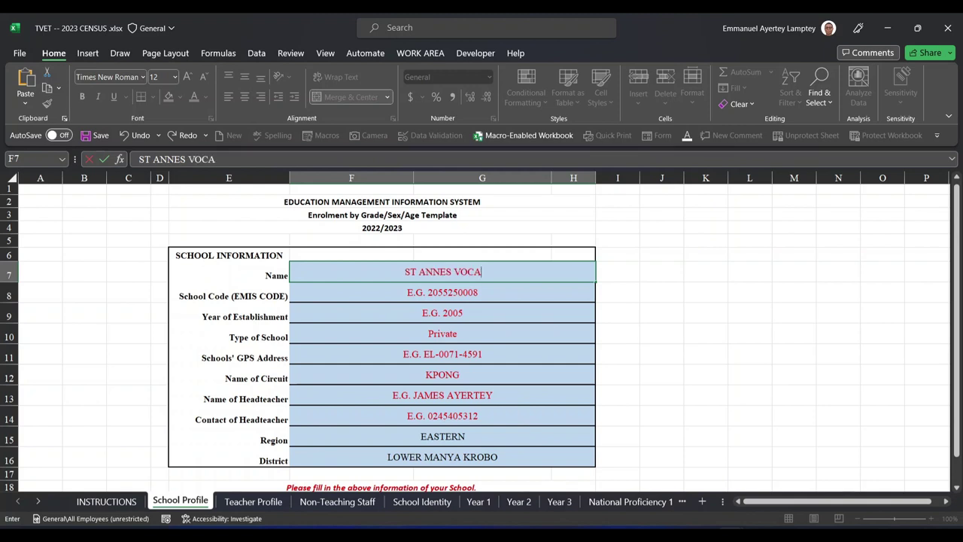
key(BackSpace)
key(BackSpace)
key(BackSpace)
text(TIONAL )
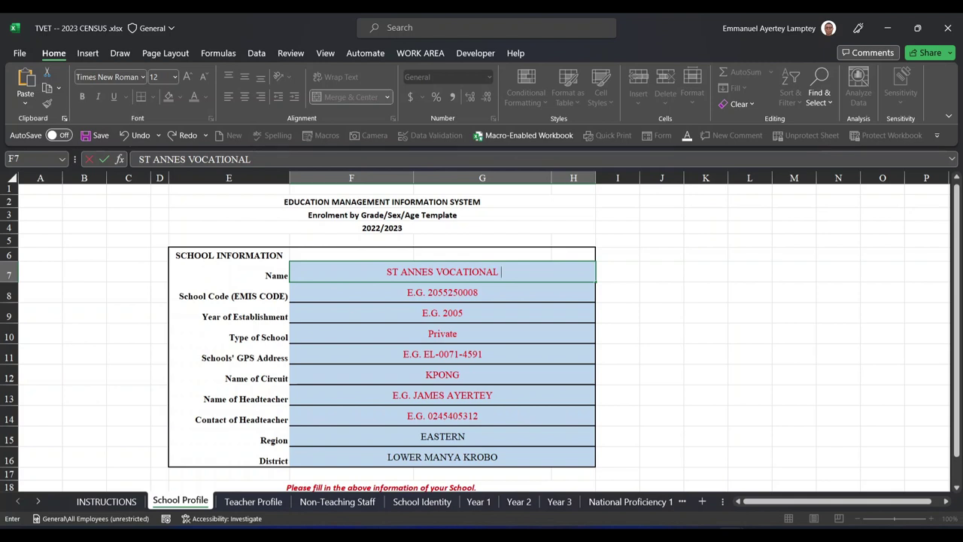
text(IN)
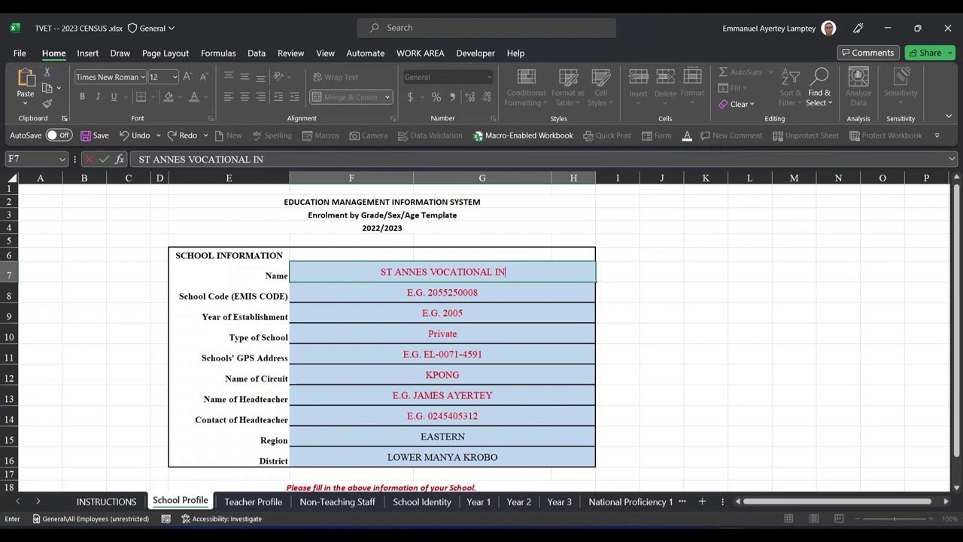
text(ST)
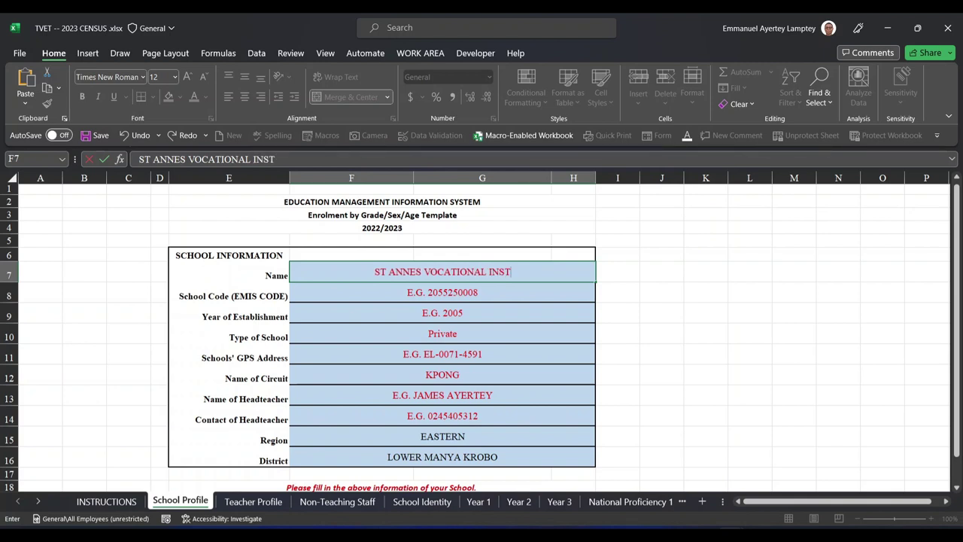
text(ITUTE)
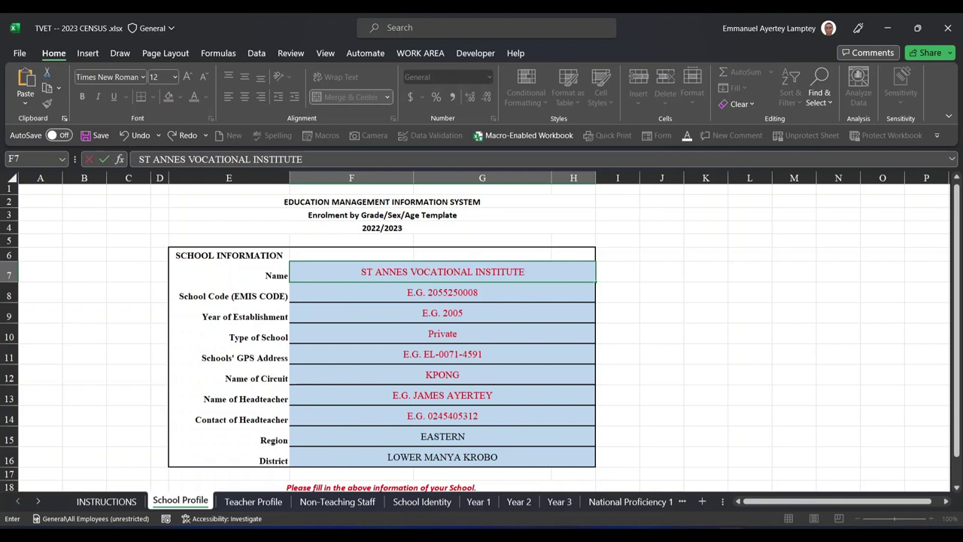
click(500, 292)
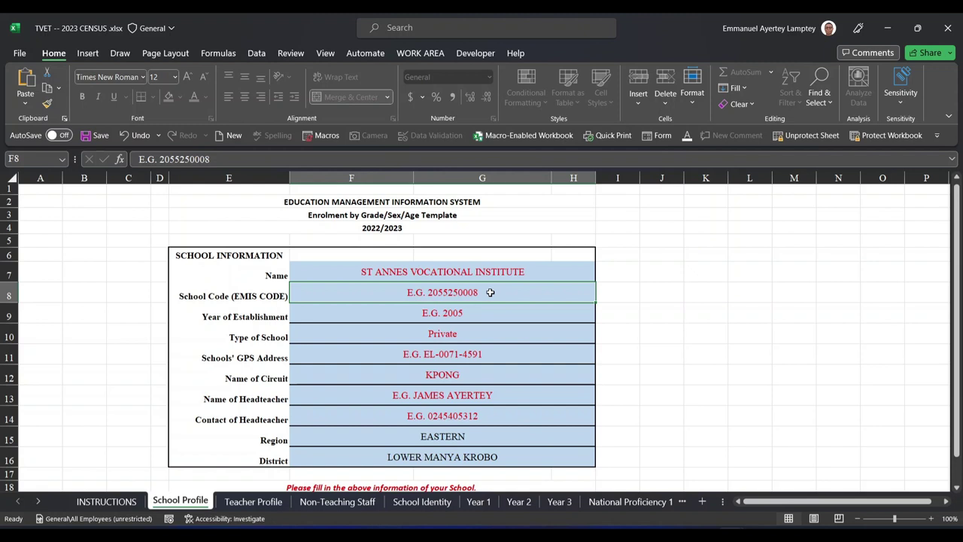
Check the Year of Establishment and Type of School fields, then go to Teacher Profile
click(458, 309)
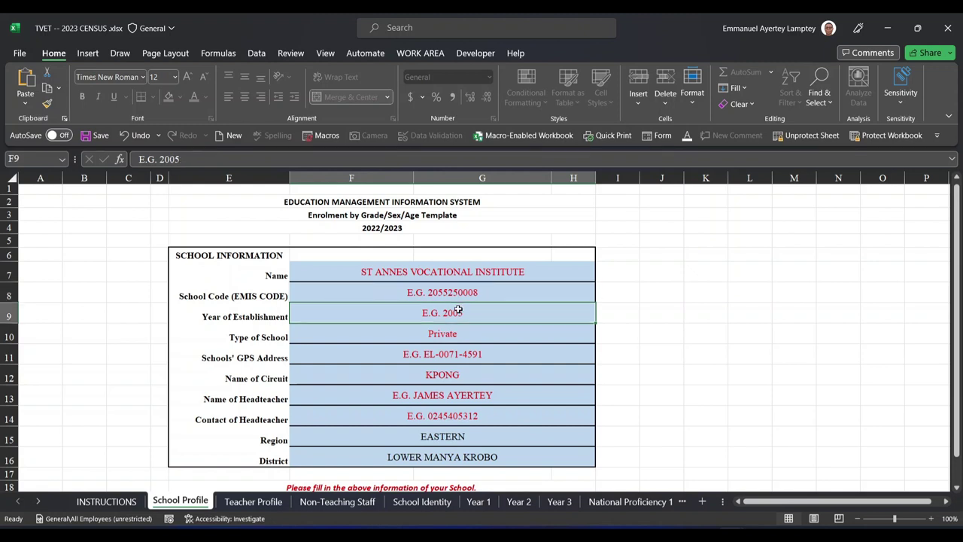
click(432, 334)
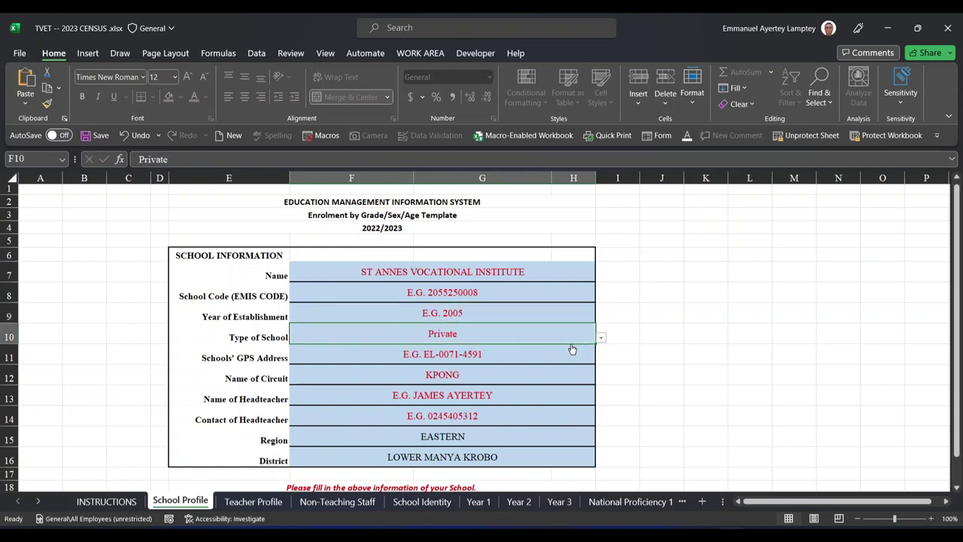
scroll(471, 428, down, 1)
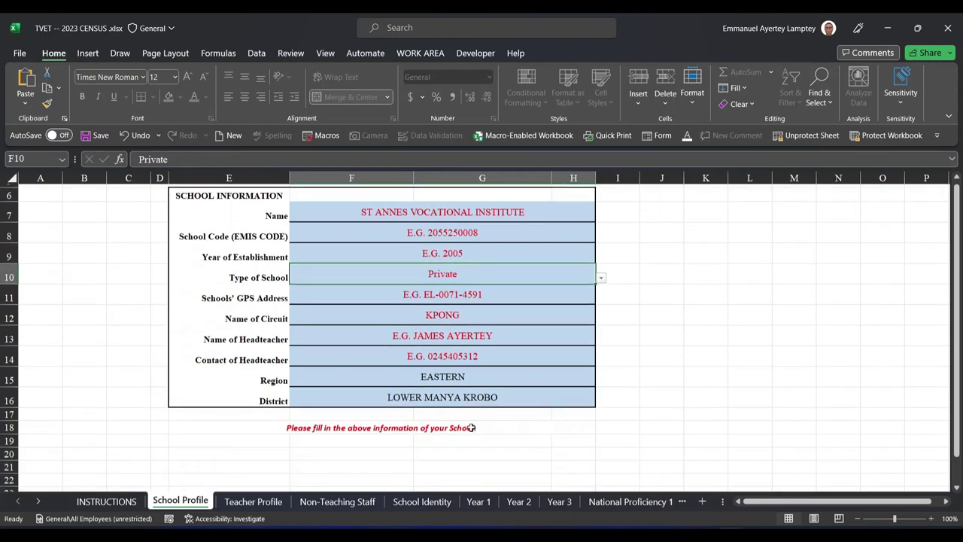
click(255, 503)
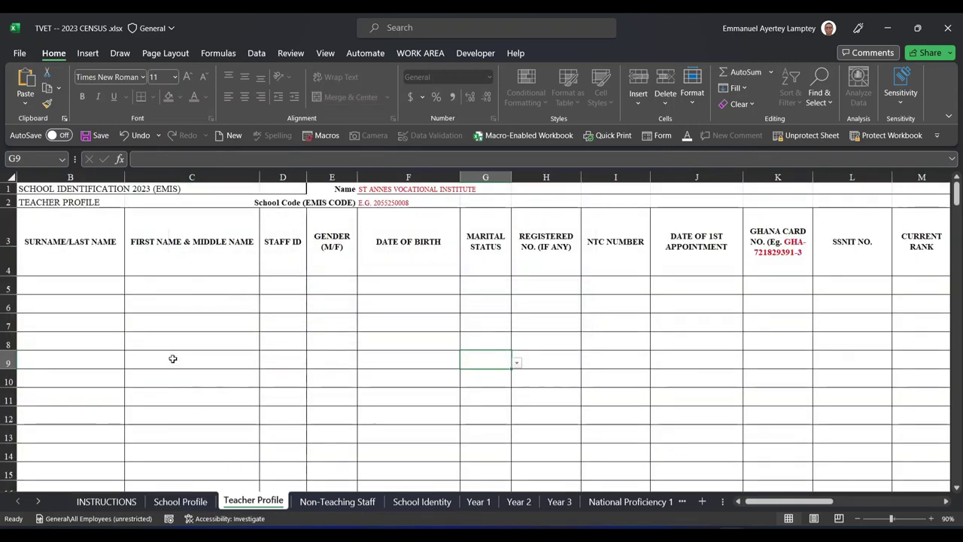
Enter serial number 1 and the teacher's surname and first names in row 5
scroll(173, 358, left, 1)
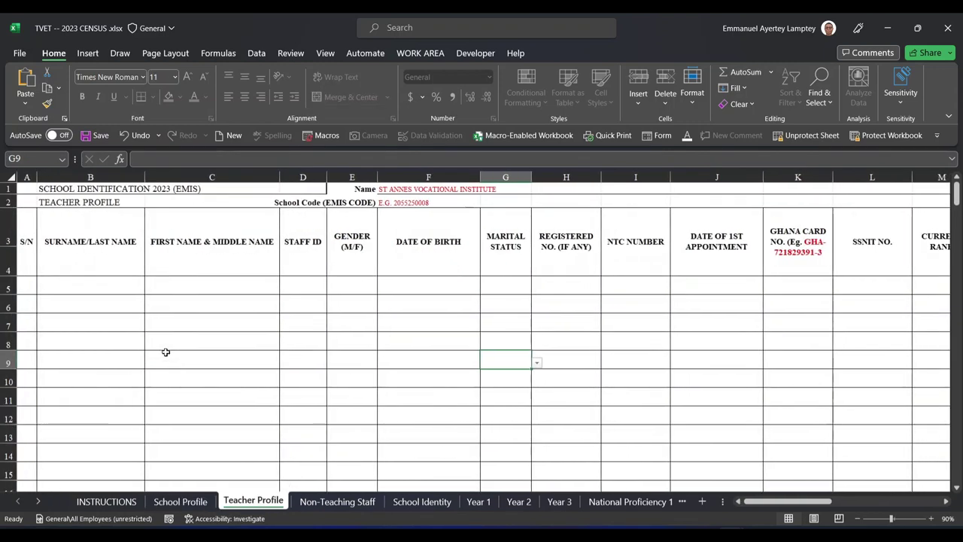
click(24, 286)
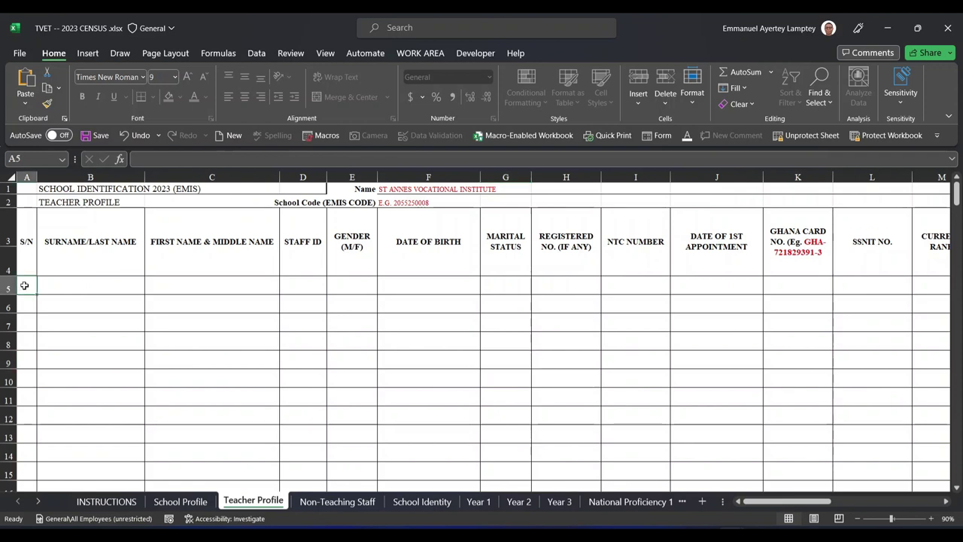
text(1)
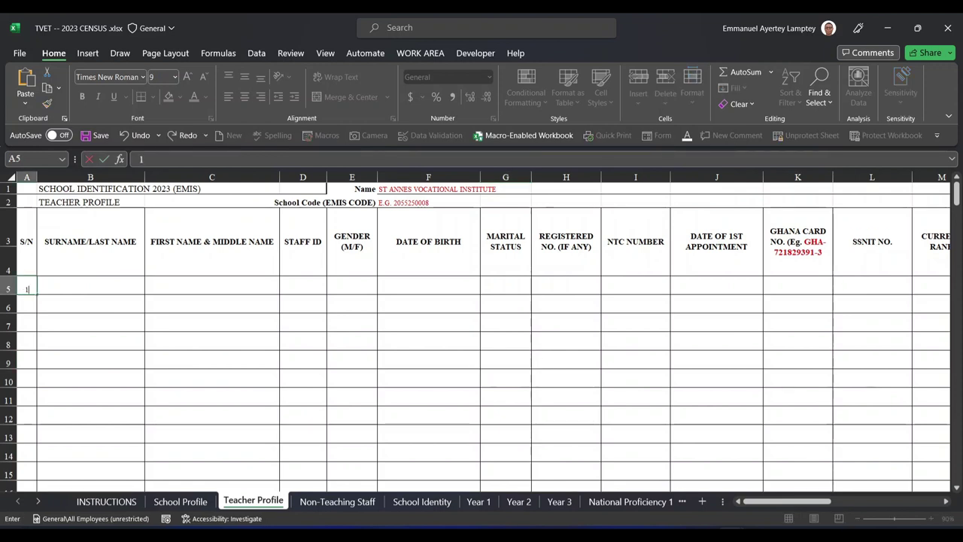
key(Tab)
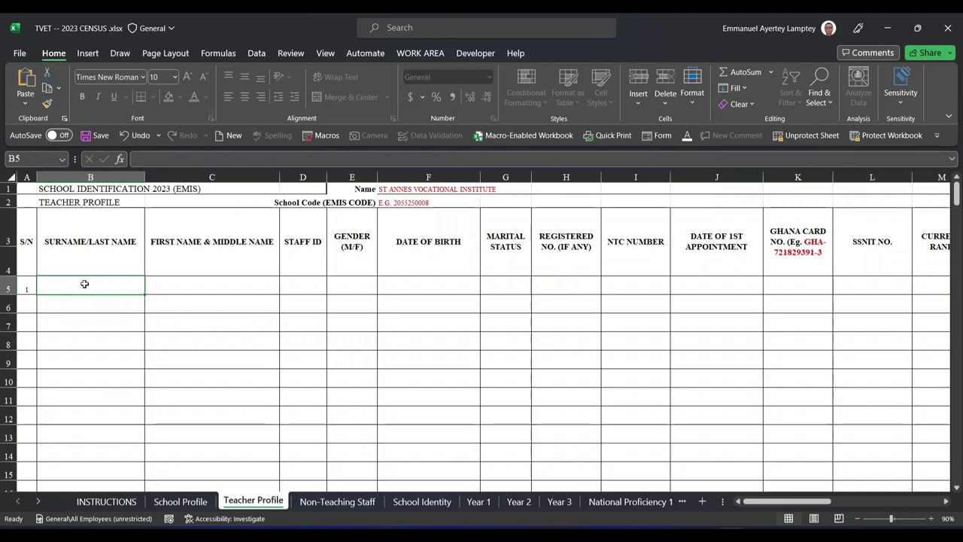
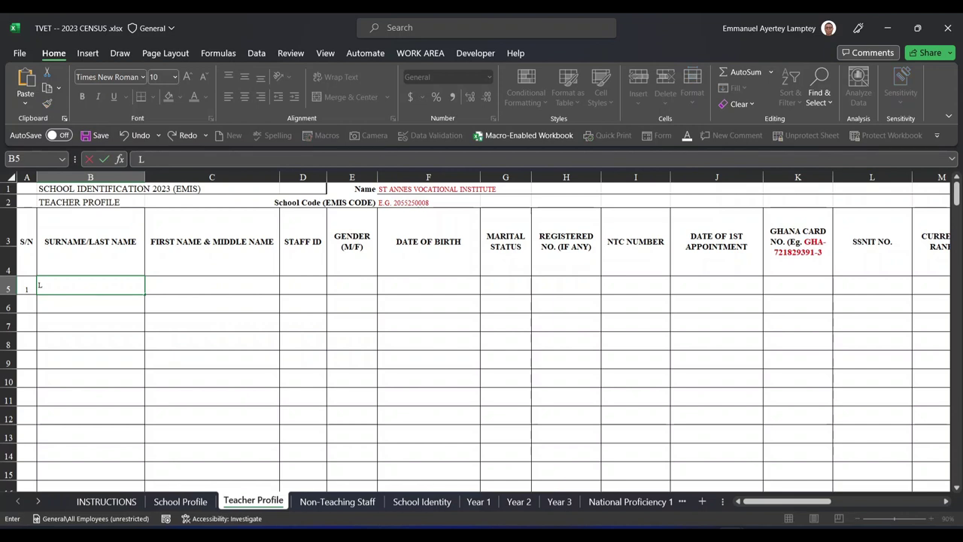
key(Tab)
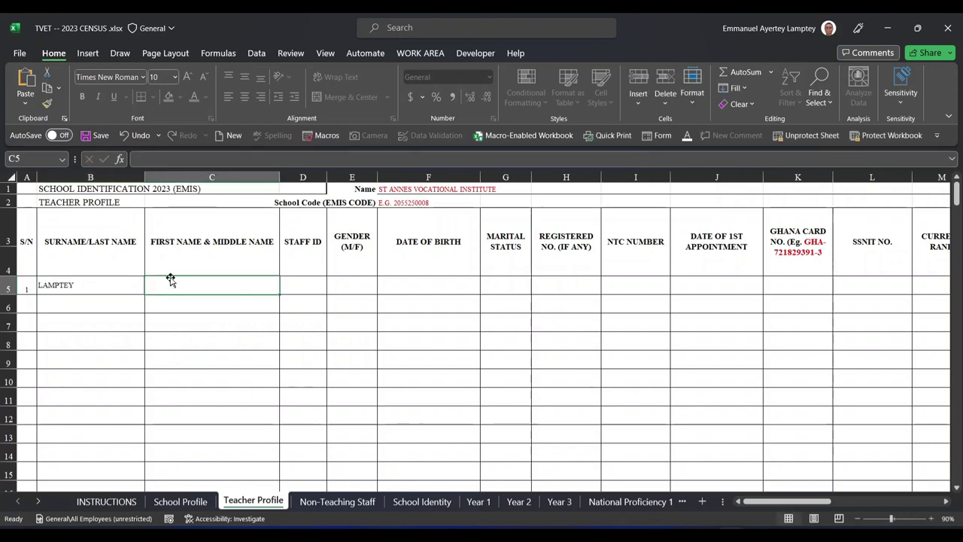
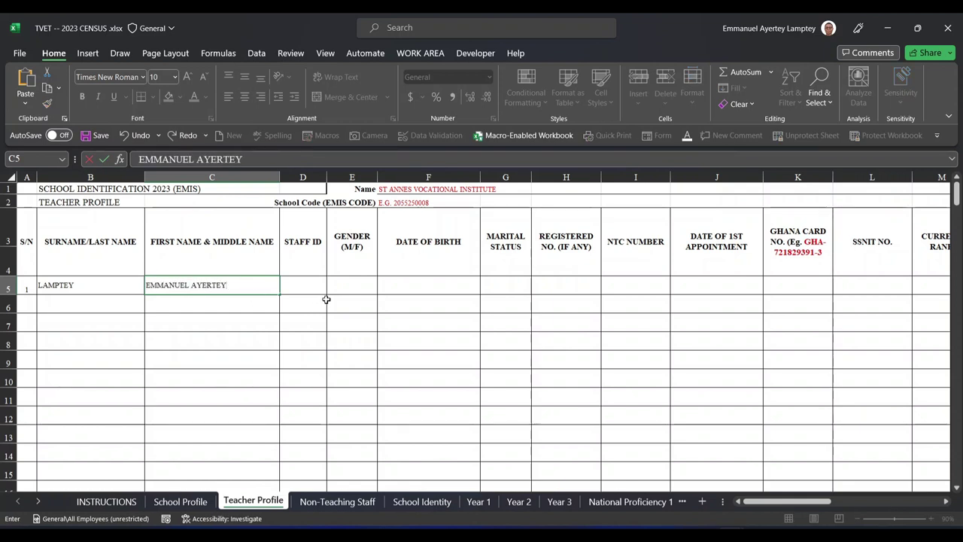
click(307, 290)
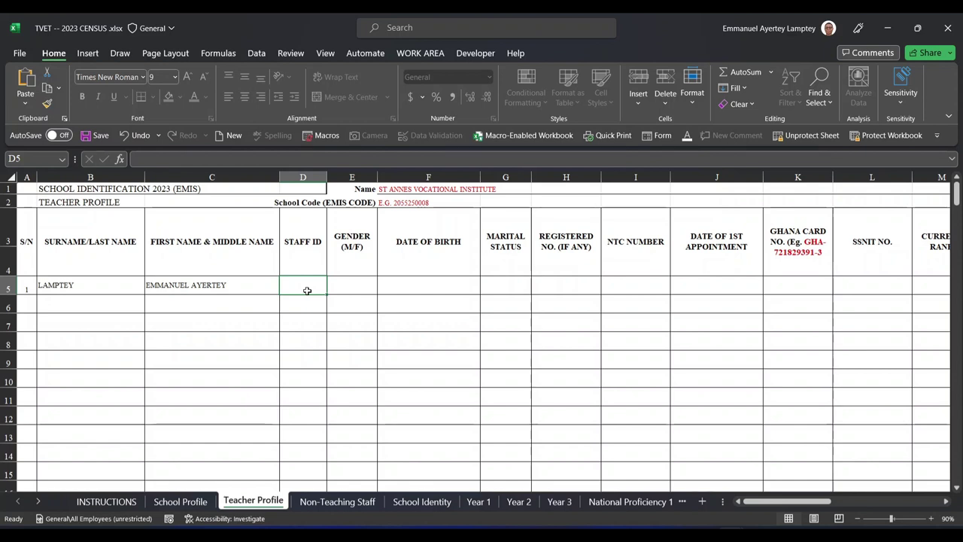
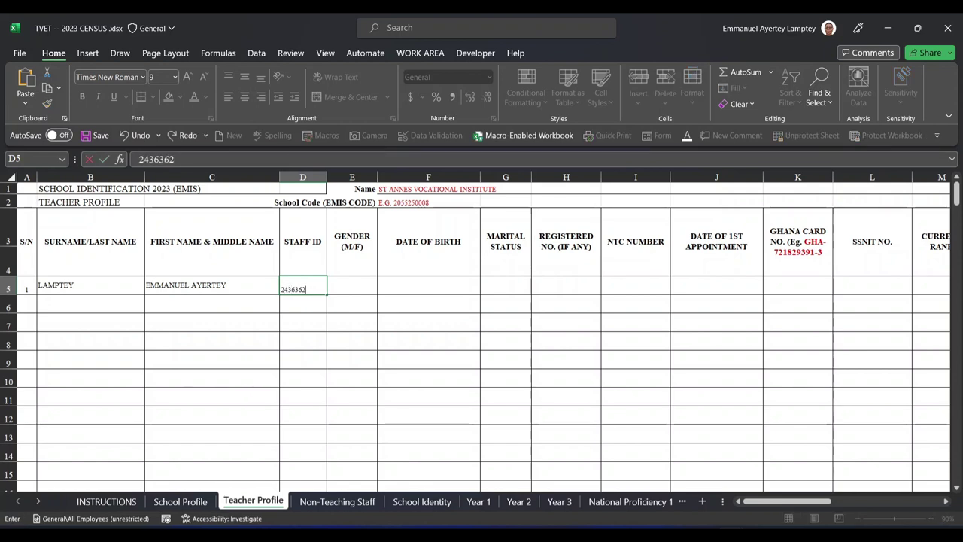
Enter the teacher's staff ID in D5 and set gender to Male
click(365, 282)
click(382, 288)
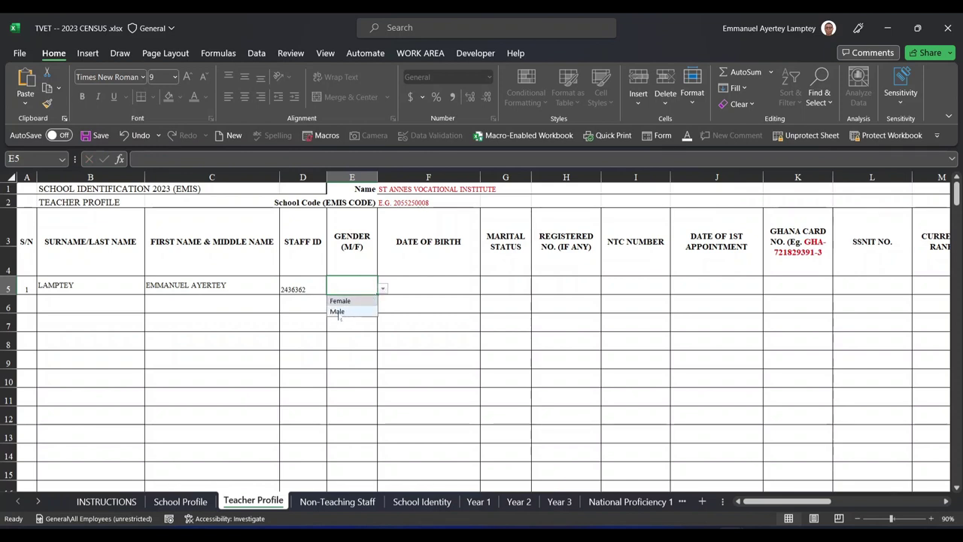
click(338, 312)
click(427, 279)
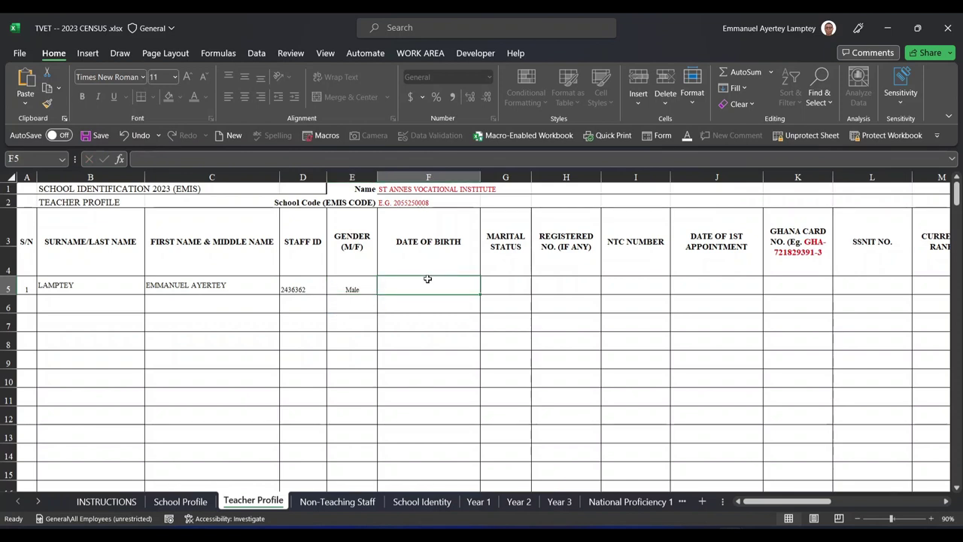
Preview the marital status choices, then start typing the date of birth in F5
scroll(427, 282, right, 2)
click(472, 290)
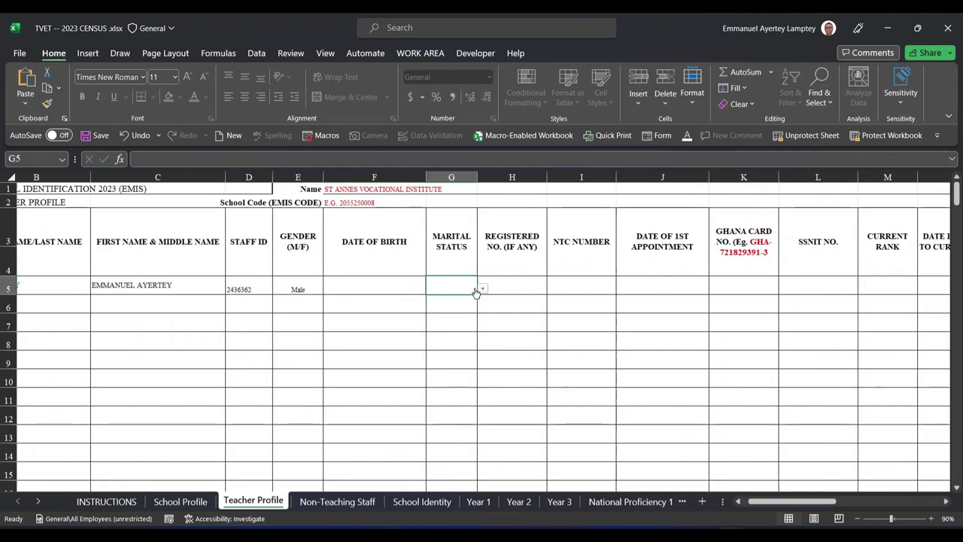
click(482, 290)
click(367, 280)
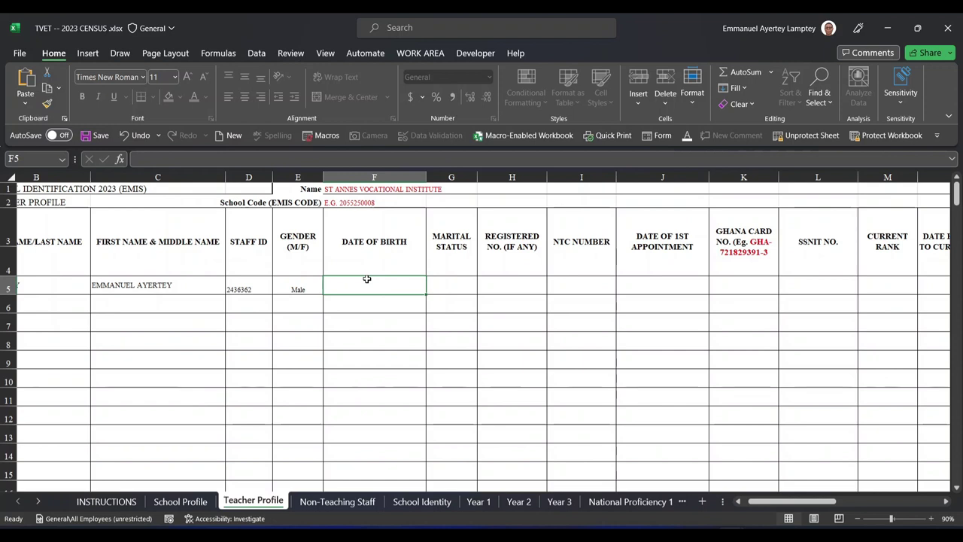
text(2)
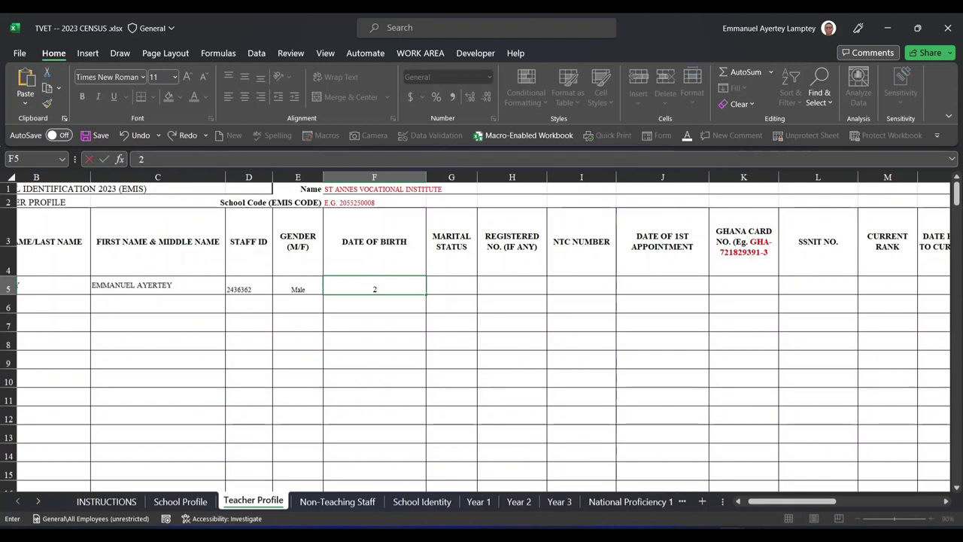
text(5/2)
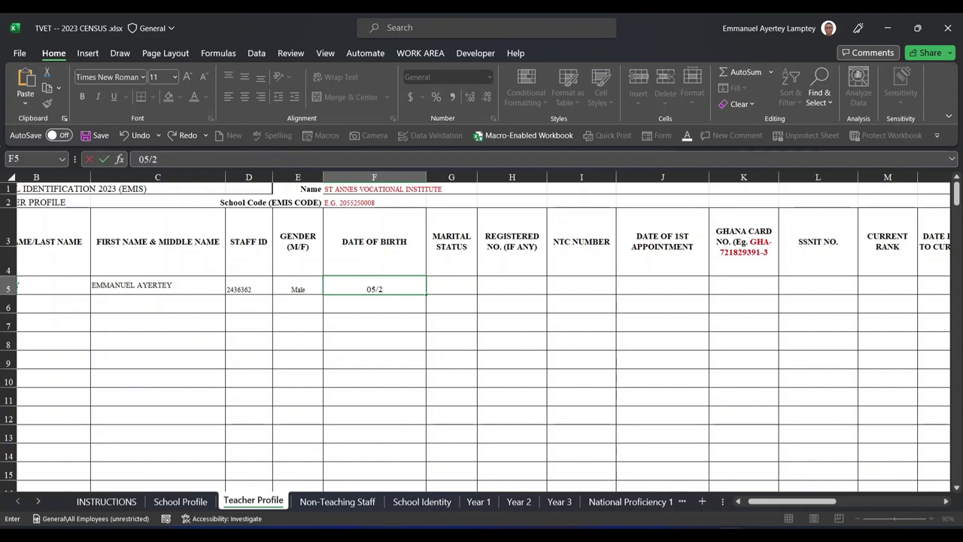
text(9/)
Complete the teacher's date of birth in F5 so it shows as a full weekday date
text(1)
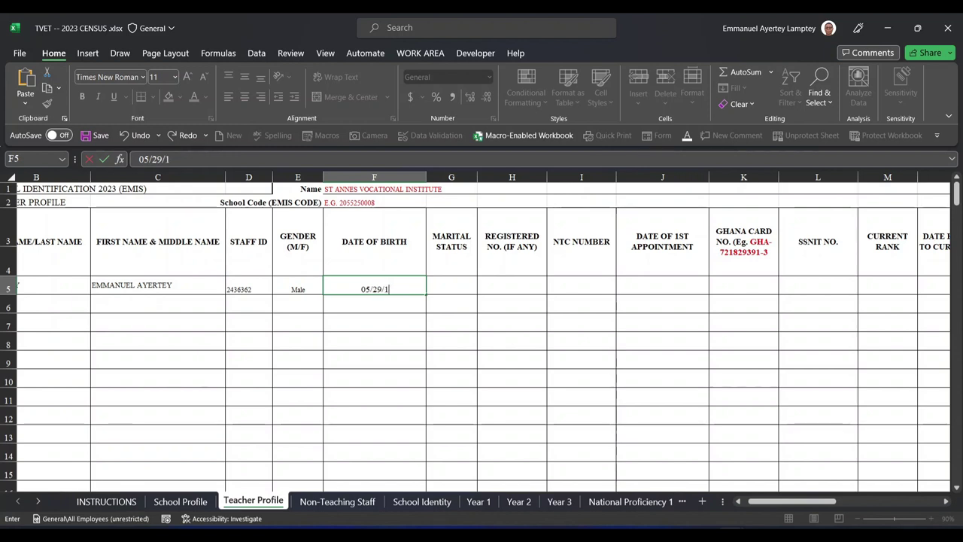
text(975)
click(461, 287)
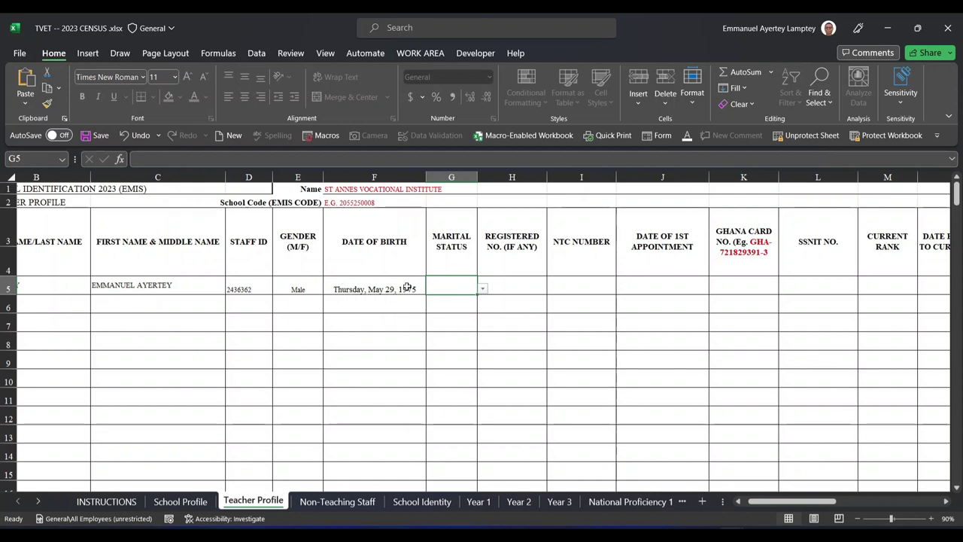
Set marital status to Married and enter the teacher's registered number in H5
click(482, 289)
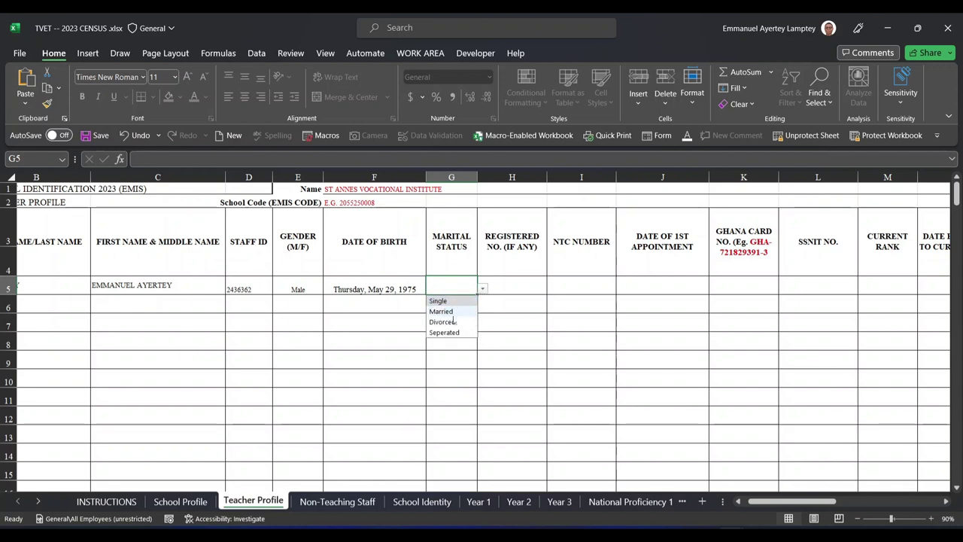
click(442, 311)
click(525, 285)
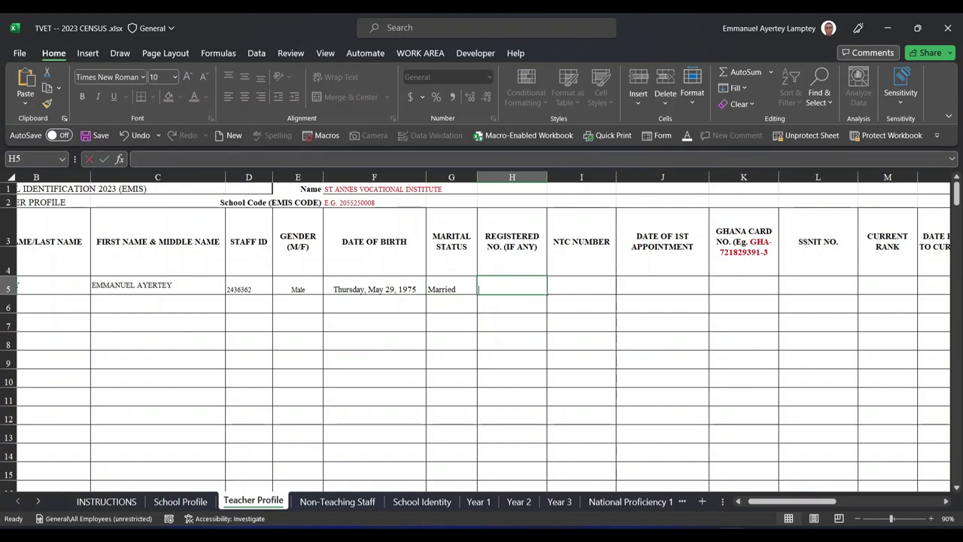
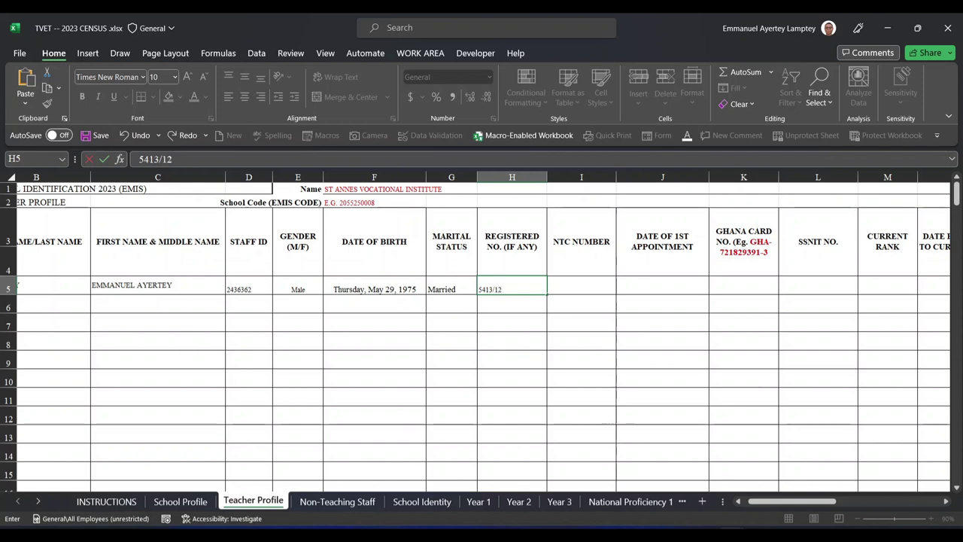
key(Tab)
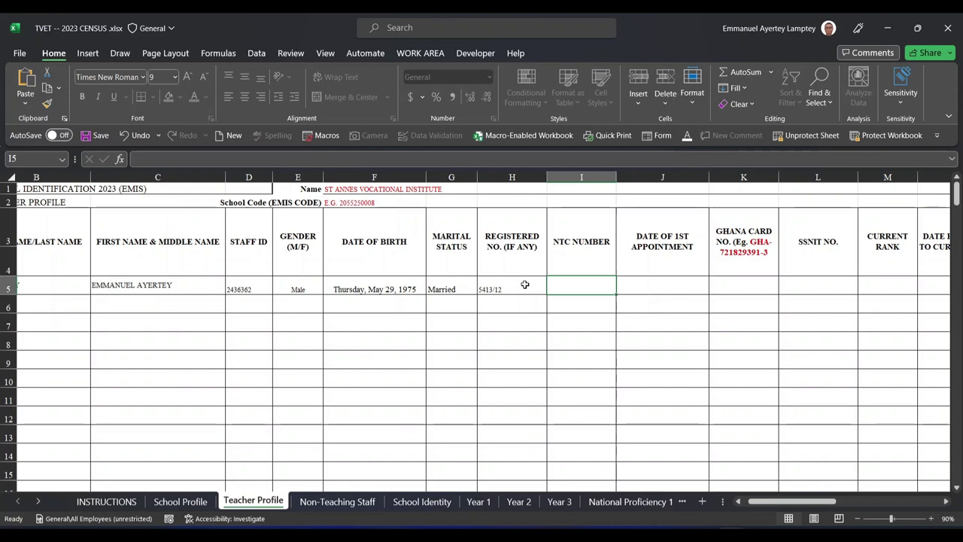
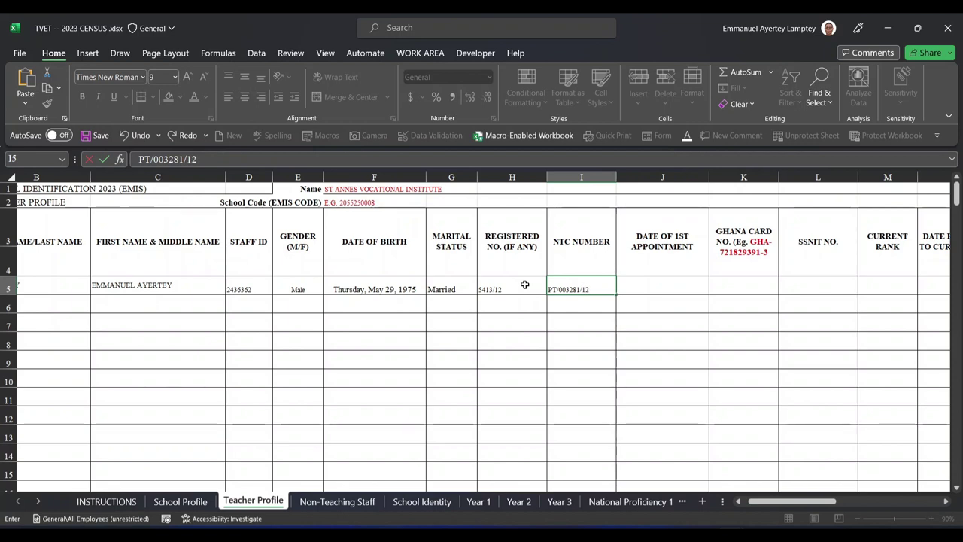
Enter the teacher's NTC number, correcting a mistyped digit
key(Tab)
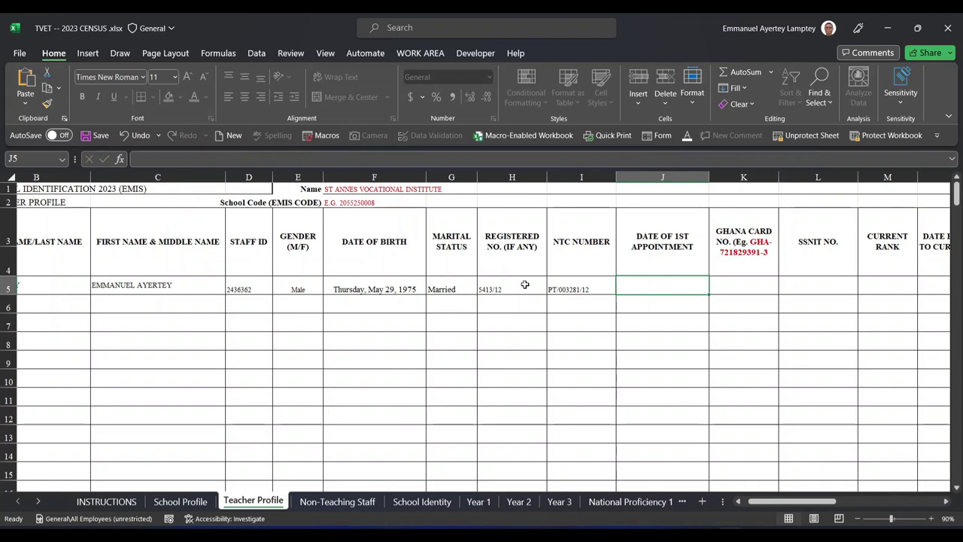
Fill in the teacher's Ghana Card number in K5 and SSNIT number in L5
click(715, 285)
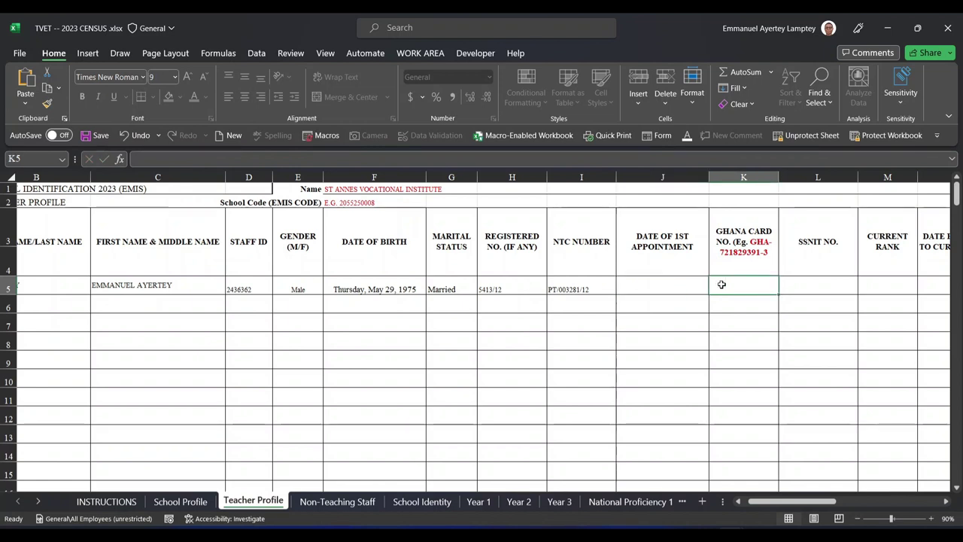
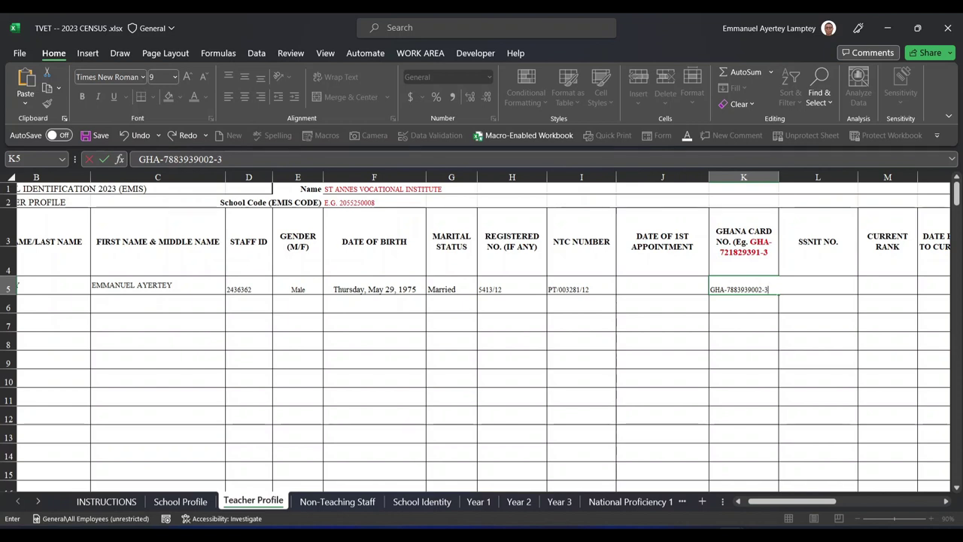
key(Tab)
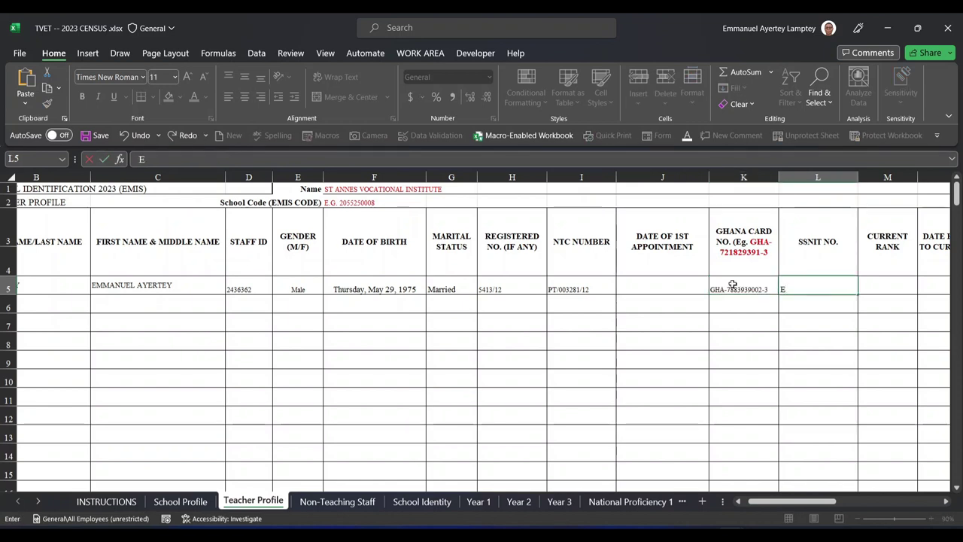
key(Tab)
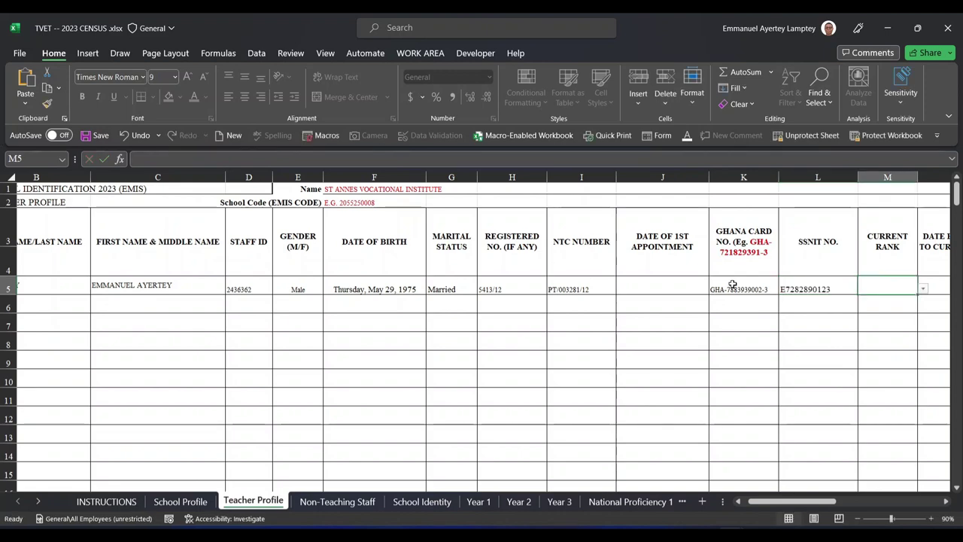
Choose NONE from the Current Rank dropdown in M5 for the first teacher
scroll(731, 284, right, 2)
click(773, 289)
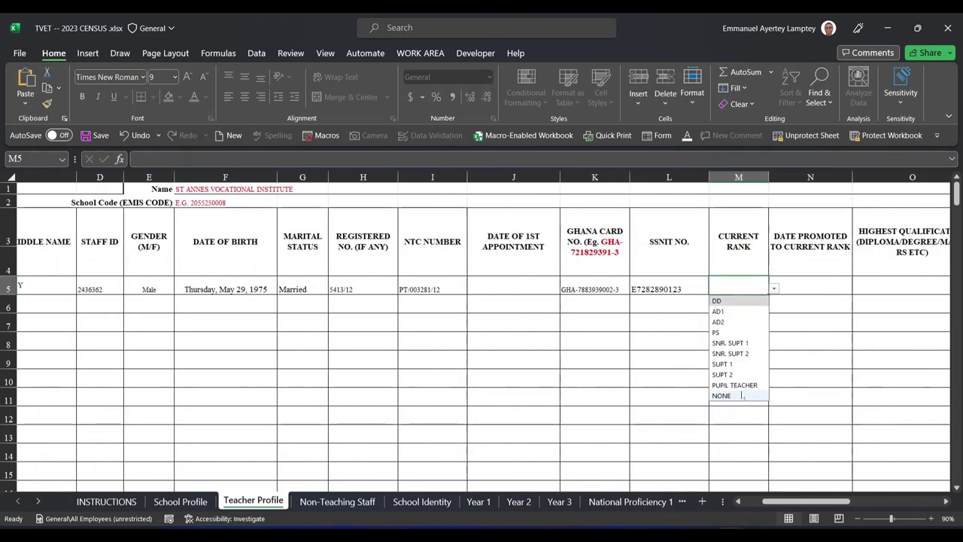
click(723, 395)
click(773, 289)
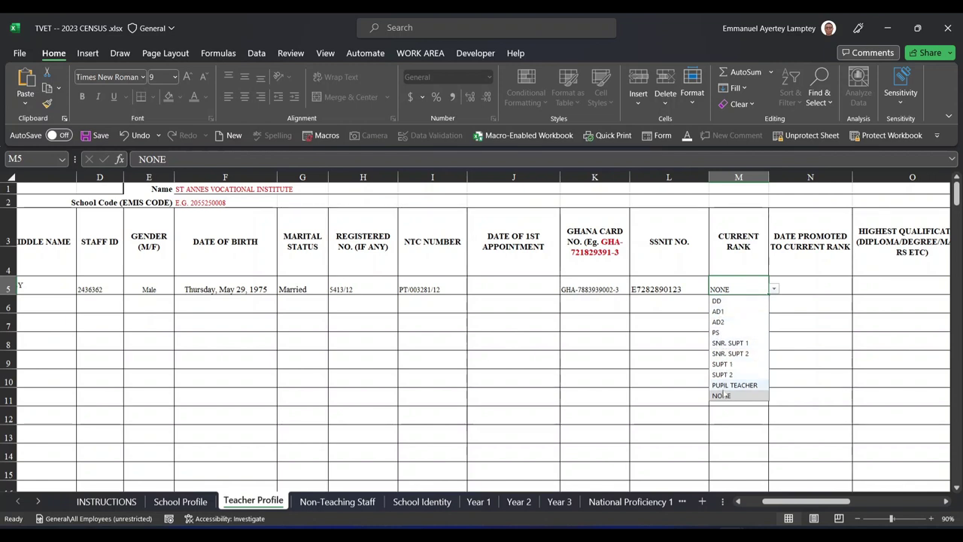
click(788, 288)
scroll(792, 287, right, 5)
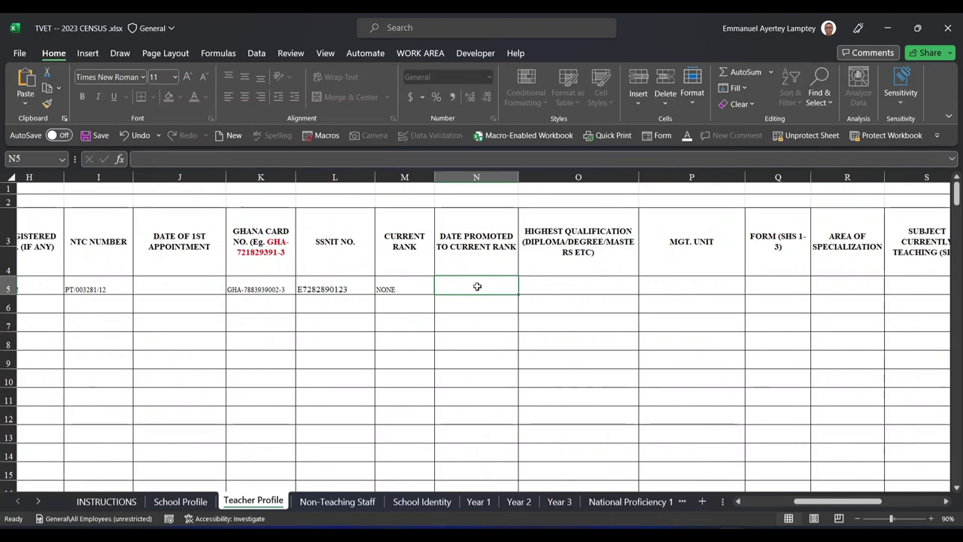
click(540, 285)
scroll(540, 285, right, 2)
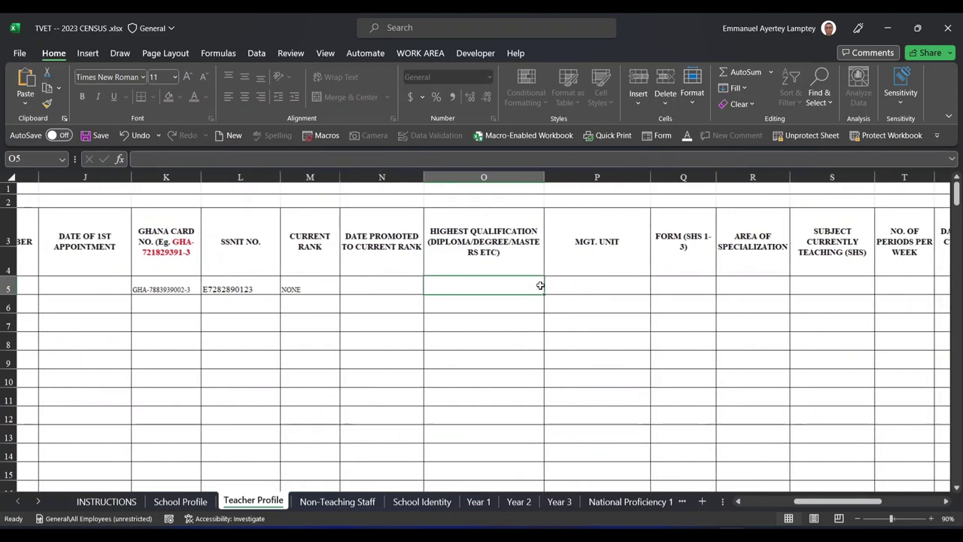
scroll(539, 285, right, 1)
click(571, 286)
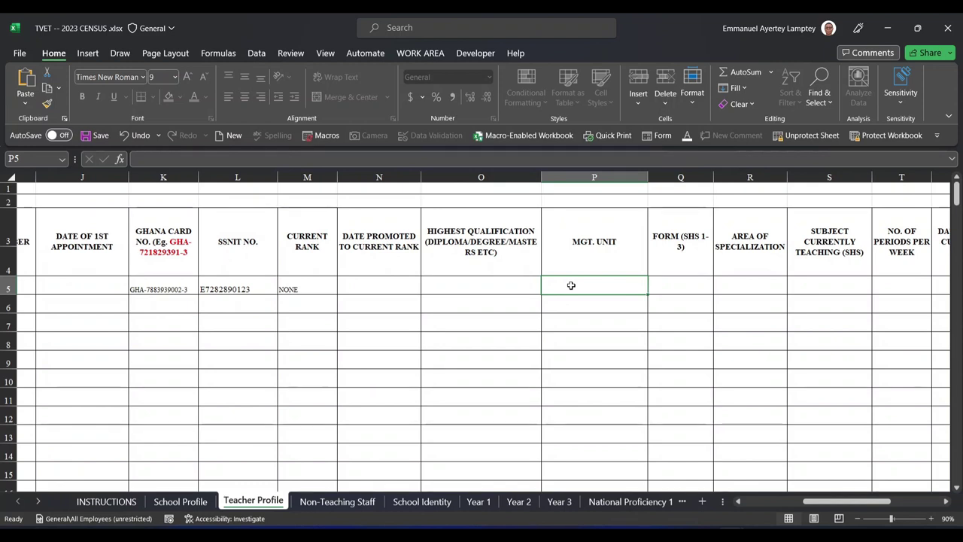
click(682, 282)
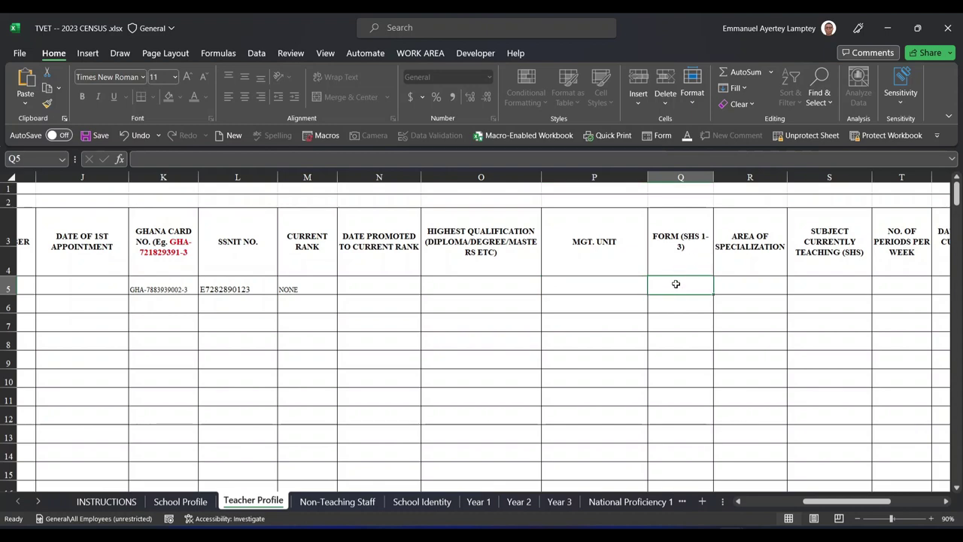
scroll(709, 279, right, 2)
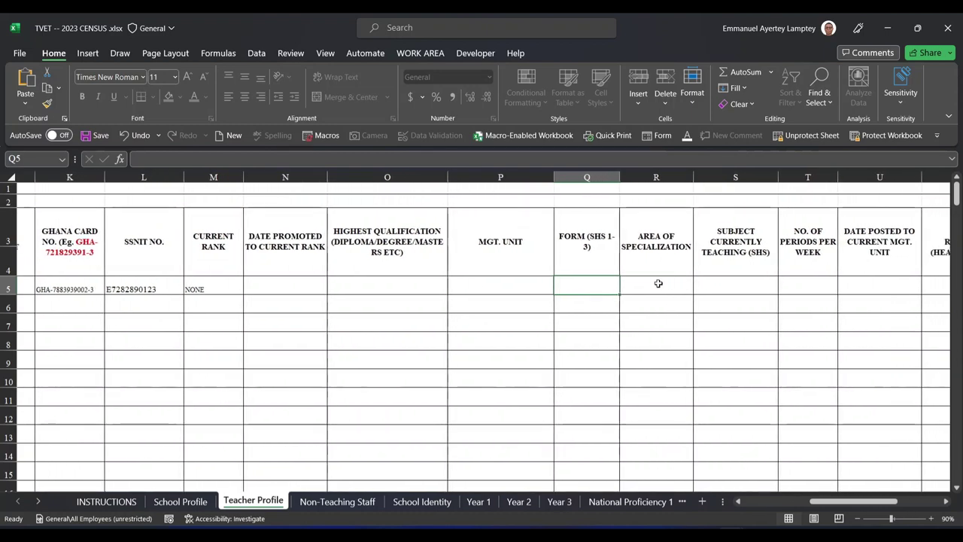
click(653, 283)
scroll(653, 283, right, 2)
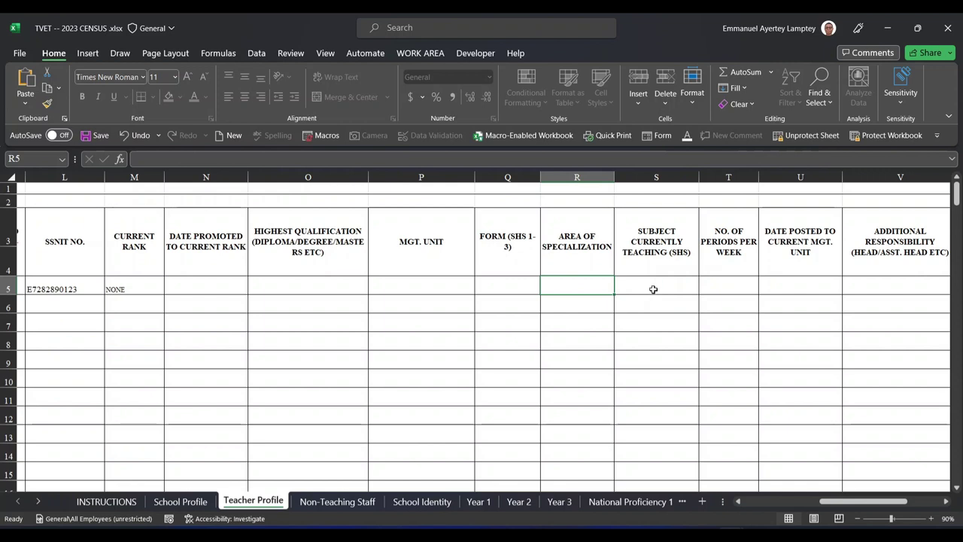
click(653, 289)
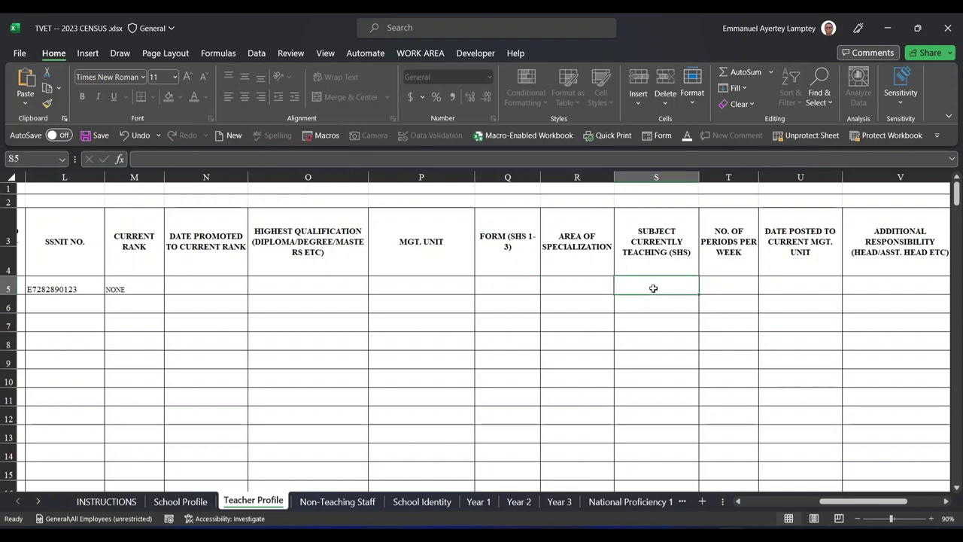
scroll(653, 289, right, 2)
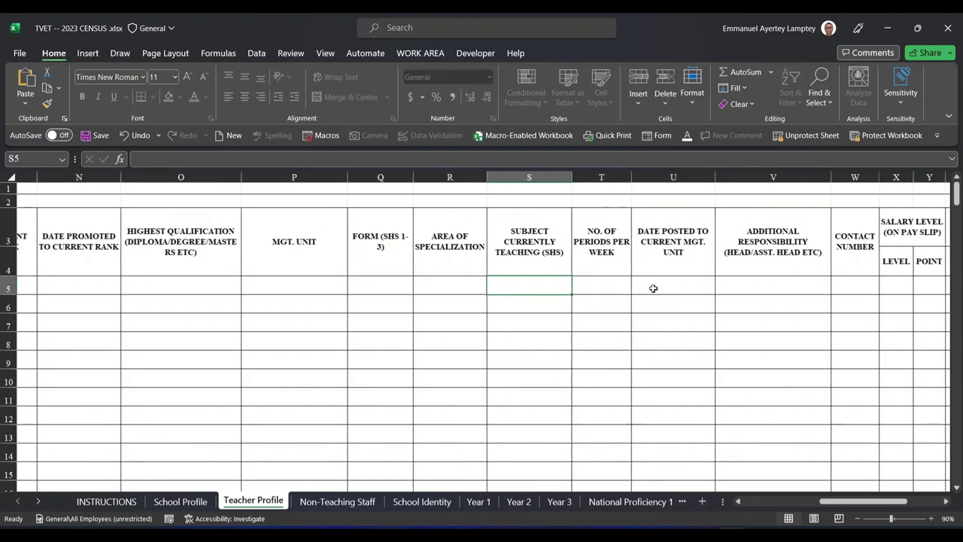
click(612, 289)
scroll(612, 289, right, 2)
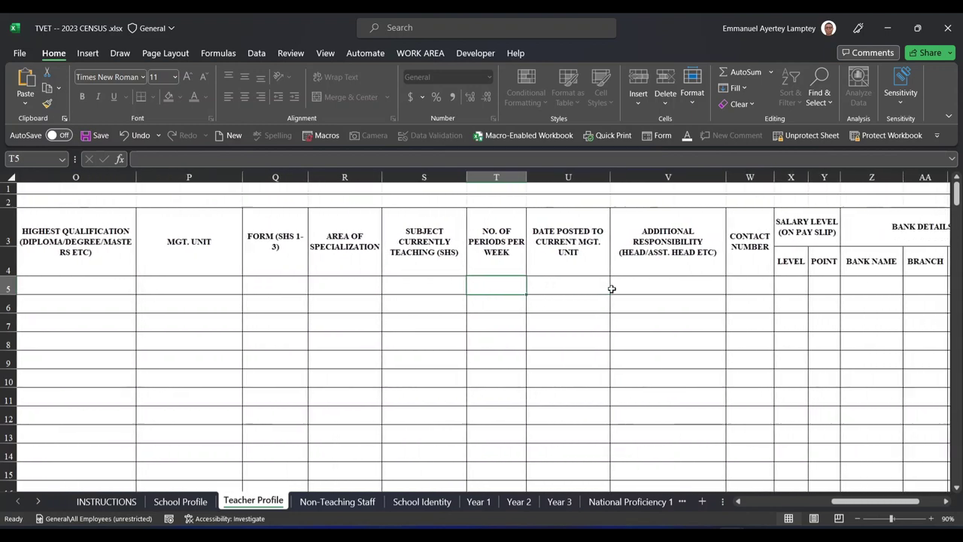
scroll(578, 288, right, 3)
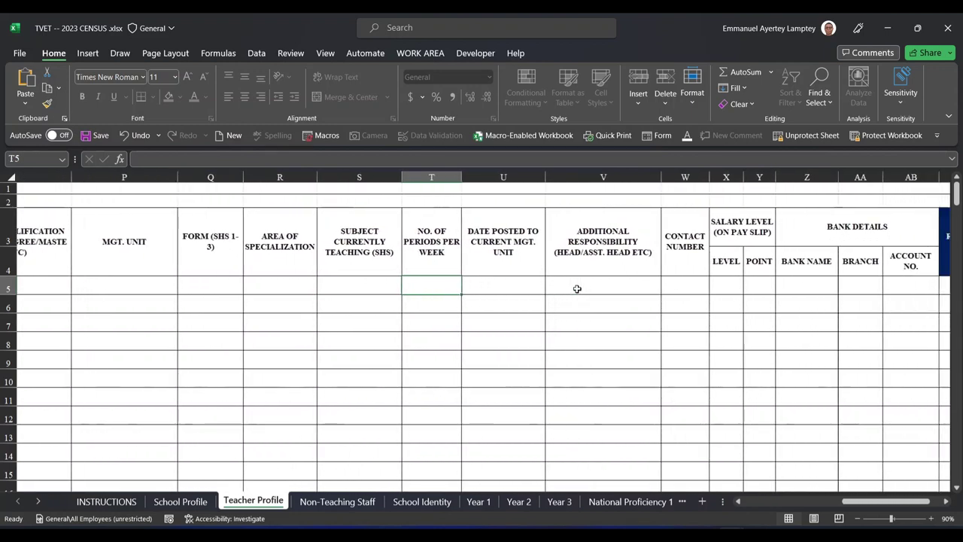
scroll(586, 287, right, 2)
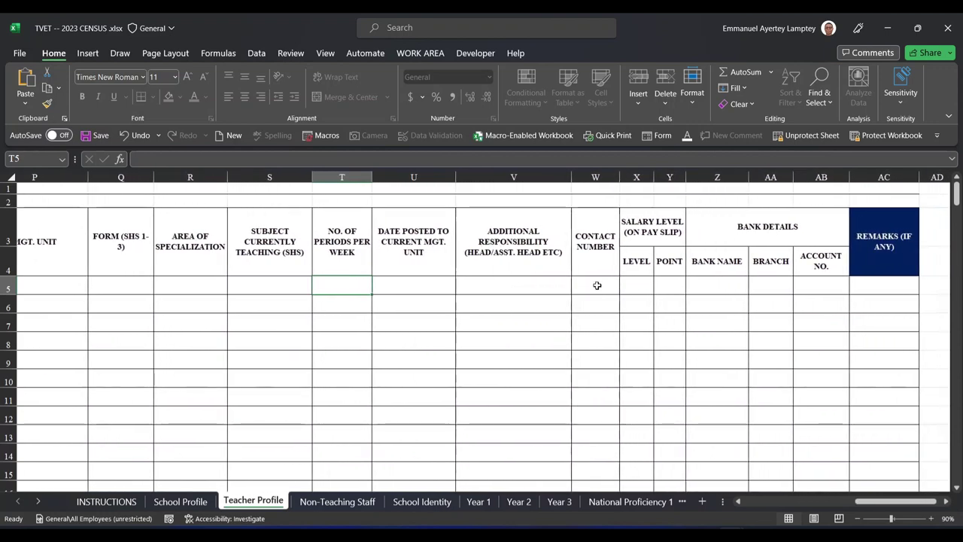
click(597, 285)
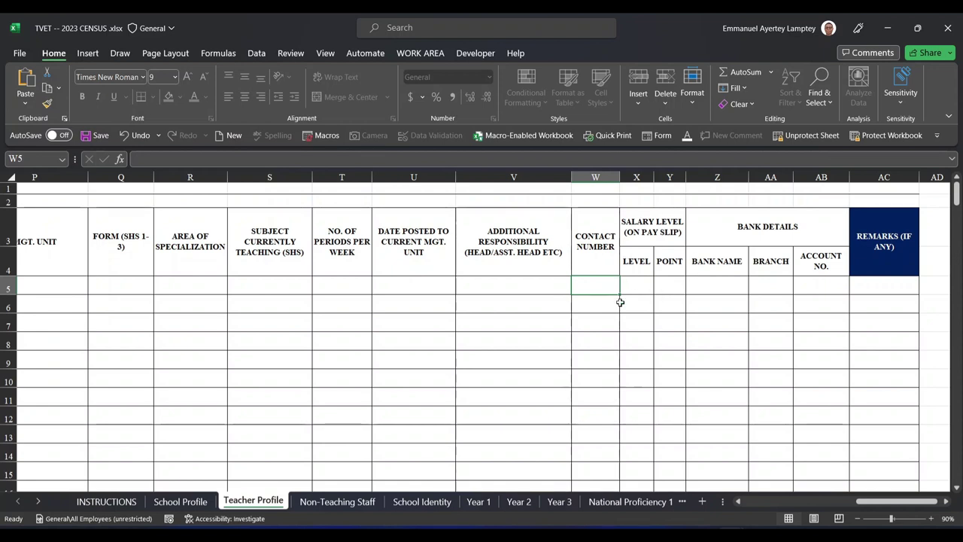
click(667, 283)
click(716, 285)
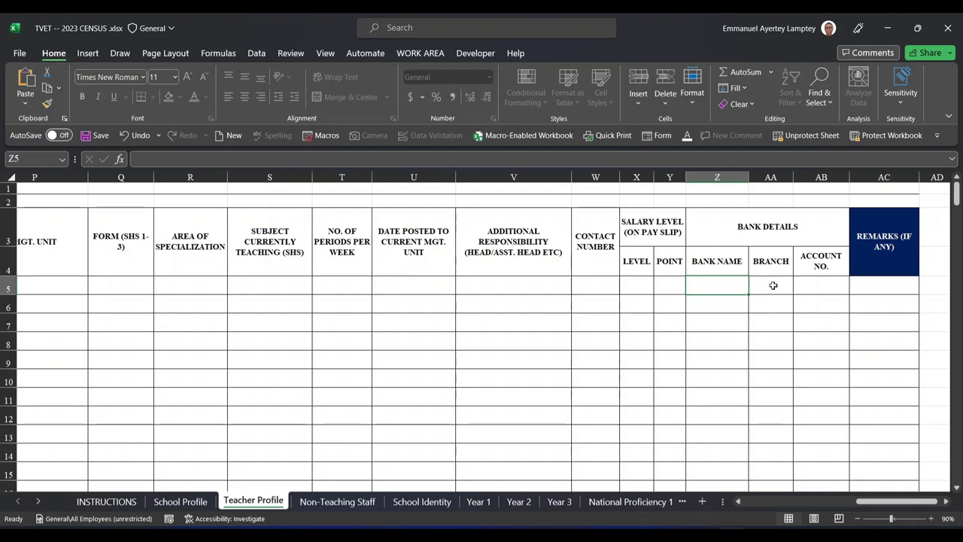
scroll(773, 285, right, 2)
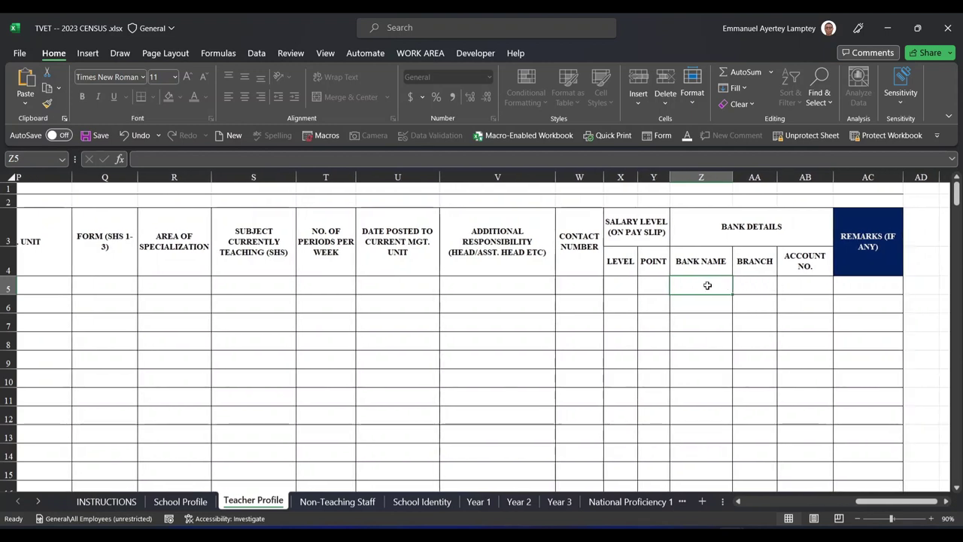
click(803, 289)
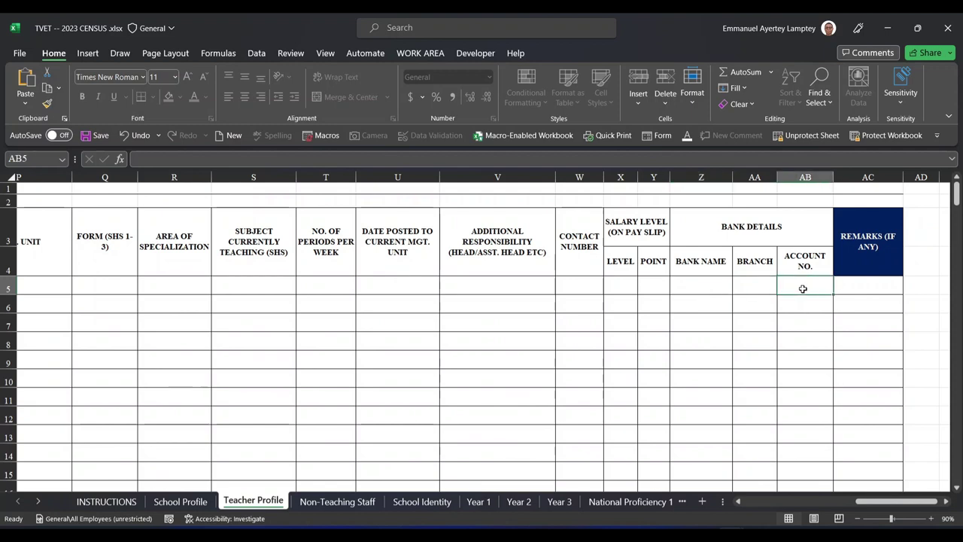
scroll(803, 289, left, 10)
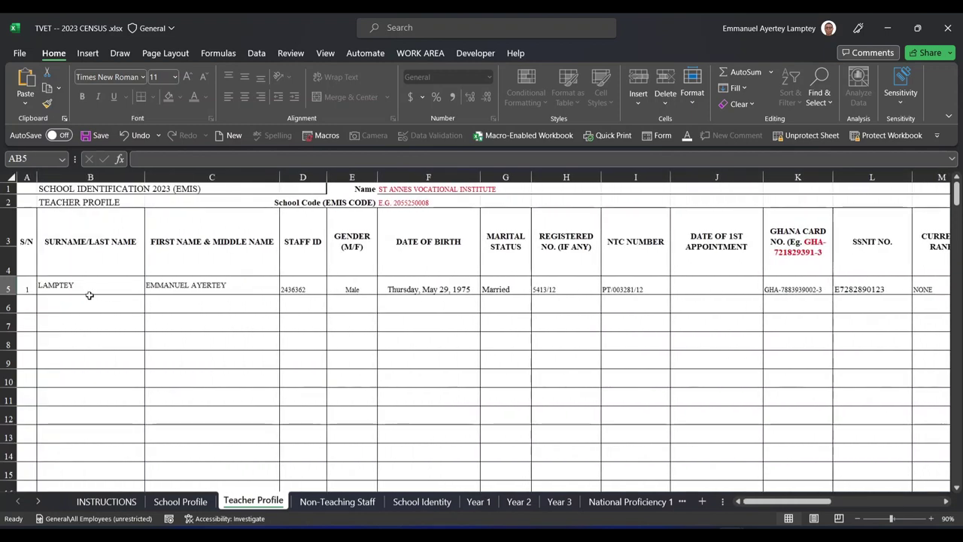
Select the first teacher's row A5:K5, then switch to the Non-Teaching Staff sheet
drag(27, 288, 834, 303)
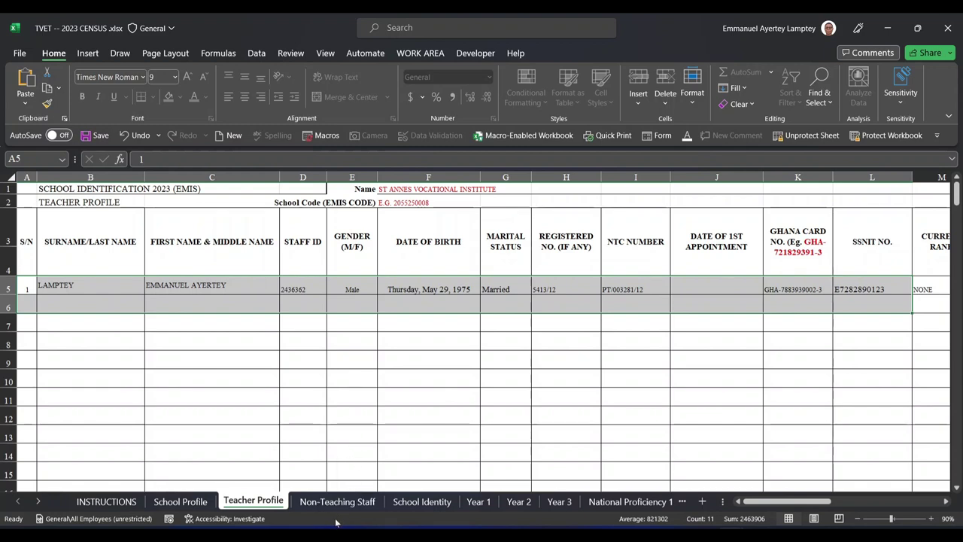
click(333, 506)
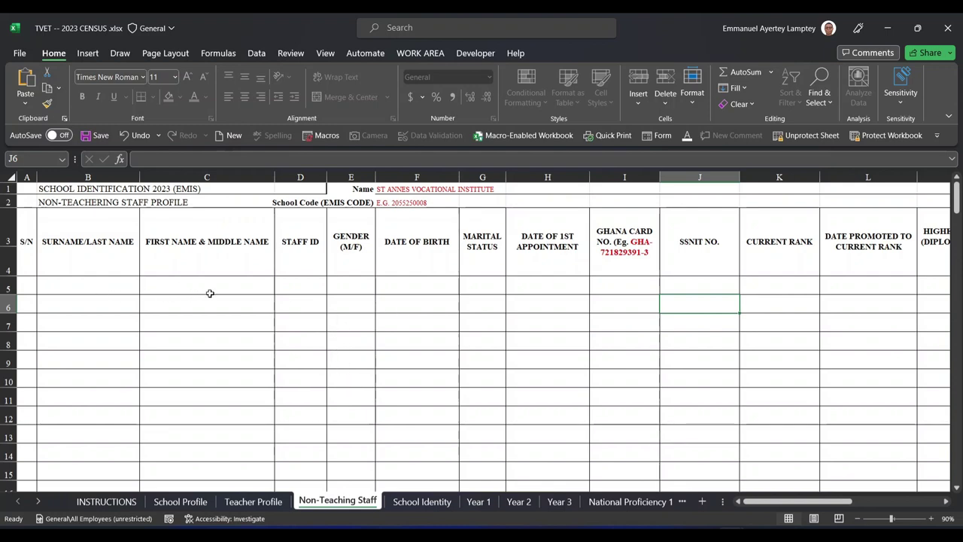
Look over the Non-Teaching Staff sheet, save the workbook with Ctrl+S, and return to Teacher Profile
scroll(261, 297, right, 3)
scroll(261, 297, right, 5)
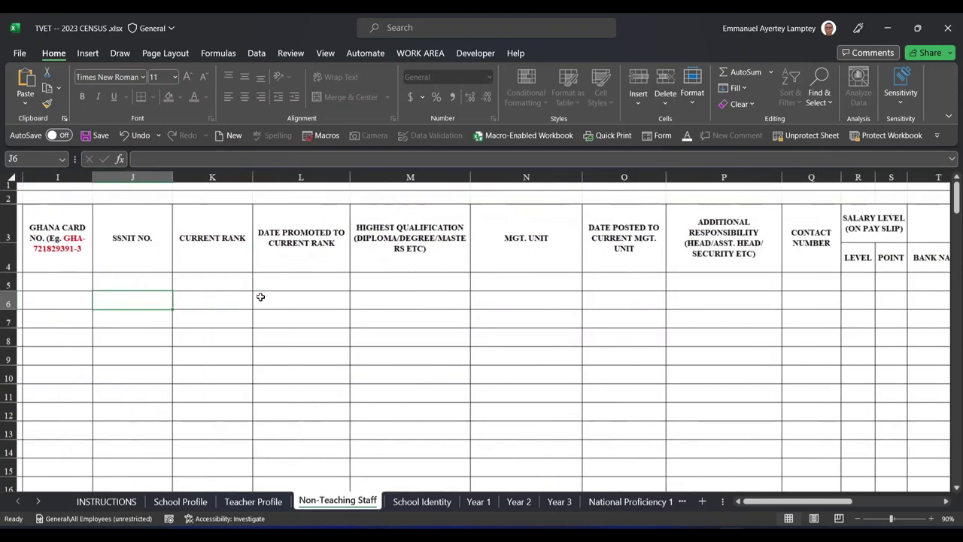
scroll(260, 296, left, 7)
scroll(260, 296, left, 2)
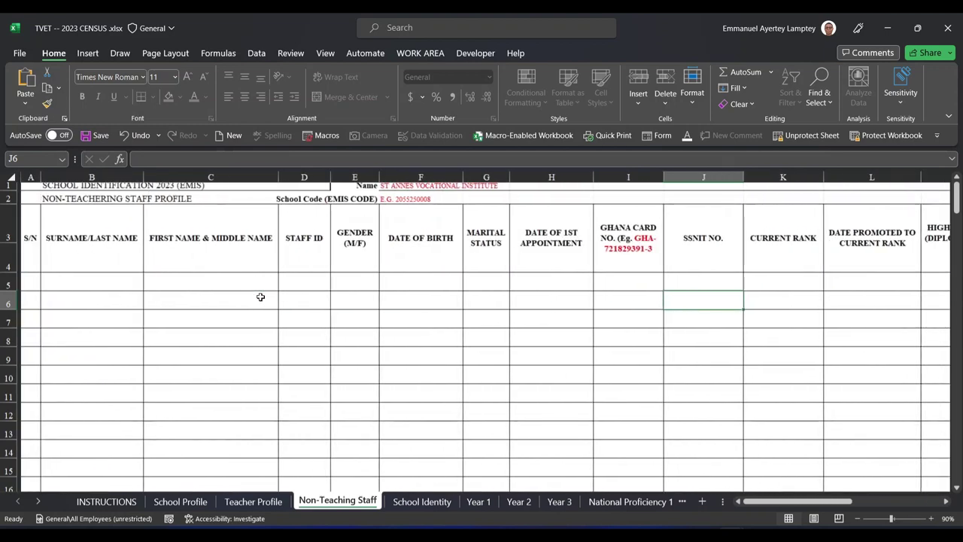
key(ctrl+s)
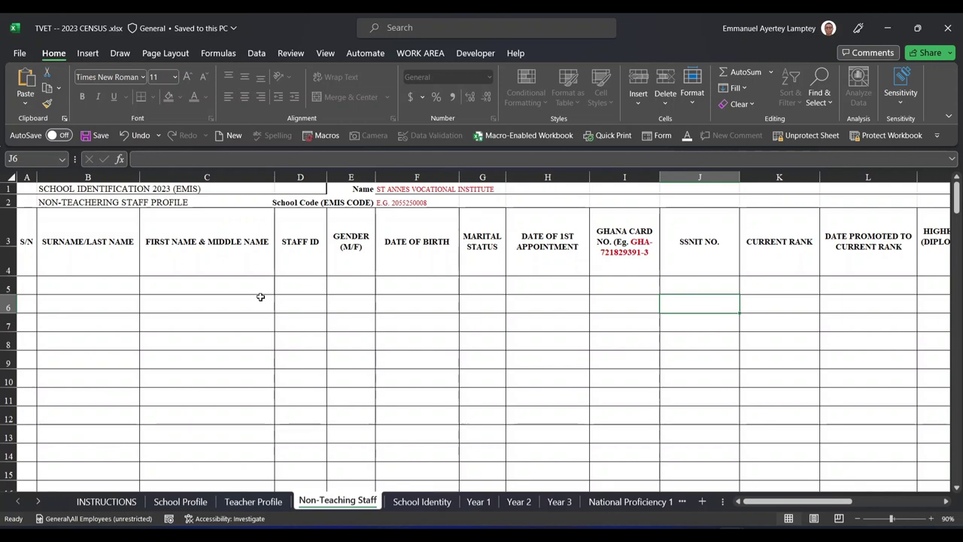
click(242, 501)
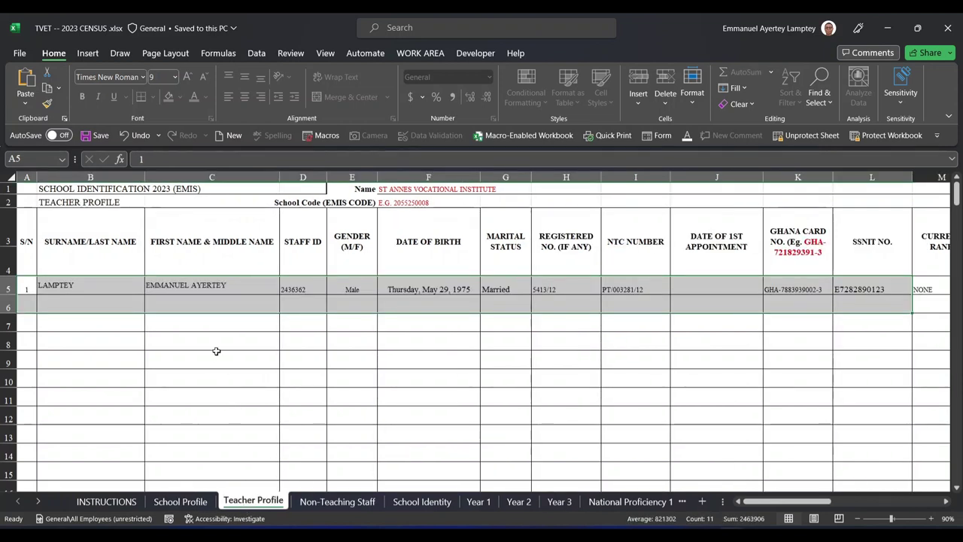